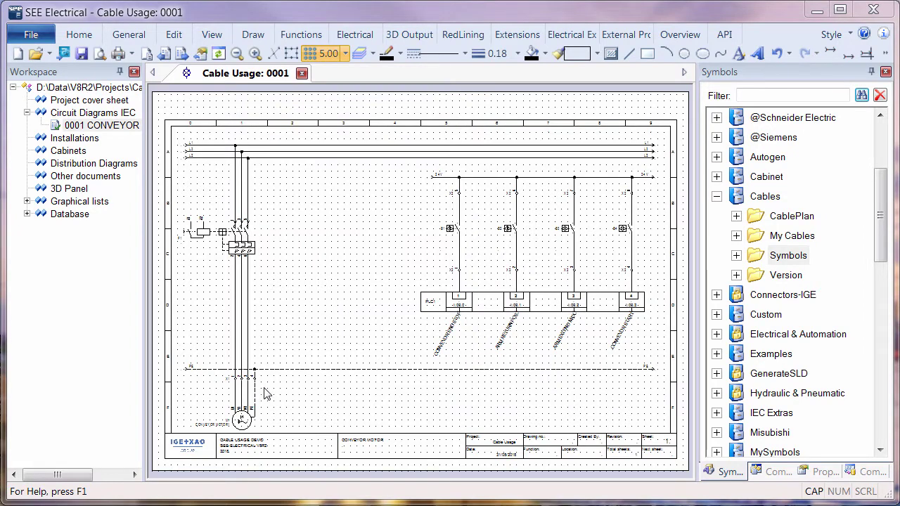
Zoom in on terminal strip X1 and the CONVEYOR MOTOR1 wiring.
{"action": "left_click", "coordinate": [298, 398]}
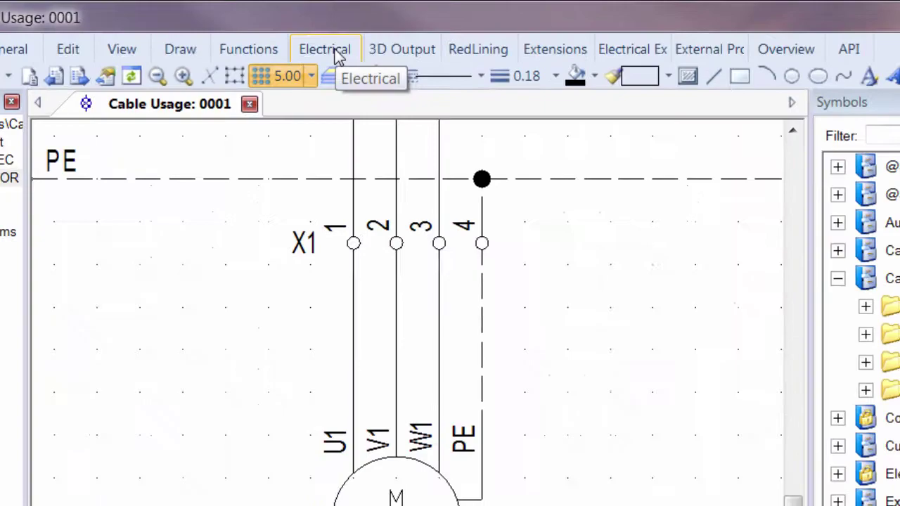
Draw a default-type cable diagonally across the four X1 wires U1, V1, W1 and PE.
{"action": "left_click", "coordinate": [360, 34]}
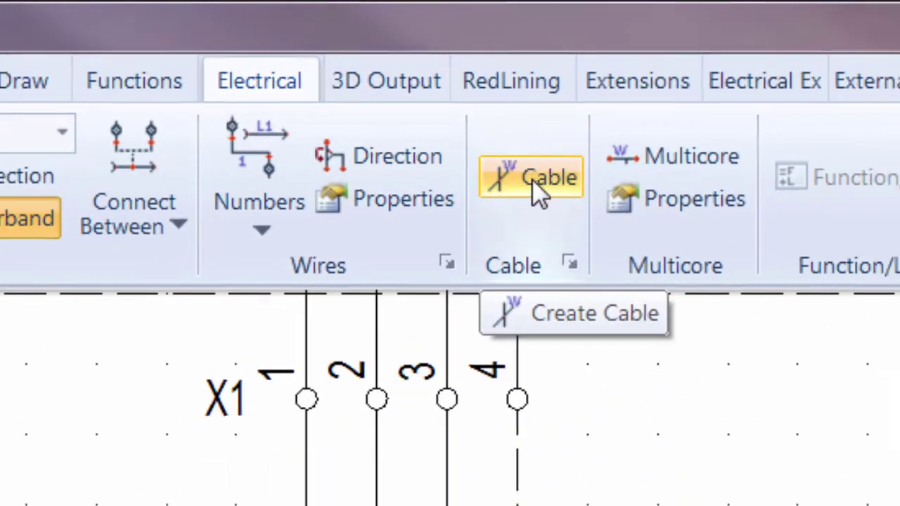
{"action": "left_click", "coordinate": [533, 179]}
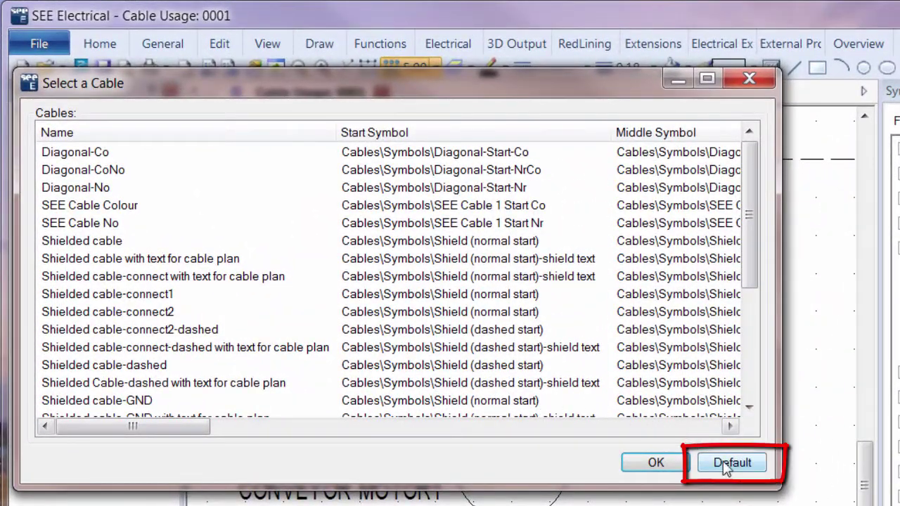
{"action": "left_click", "coordinate": [738, 463]}
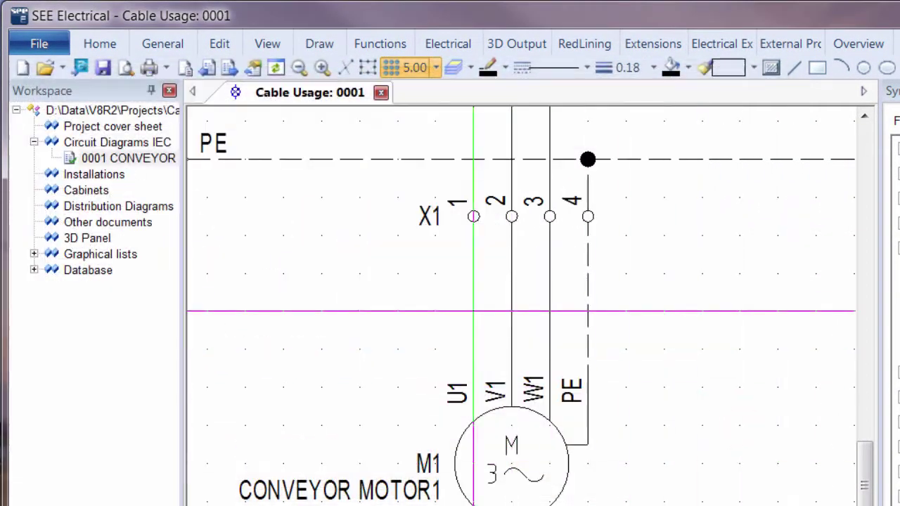
{"action": "left_click", "coordinate": [435, 310]}
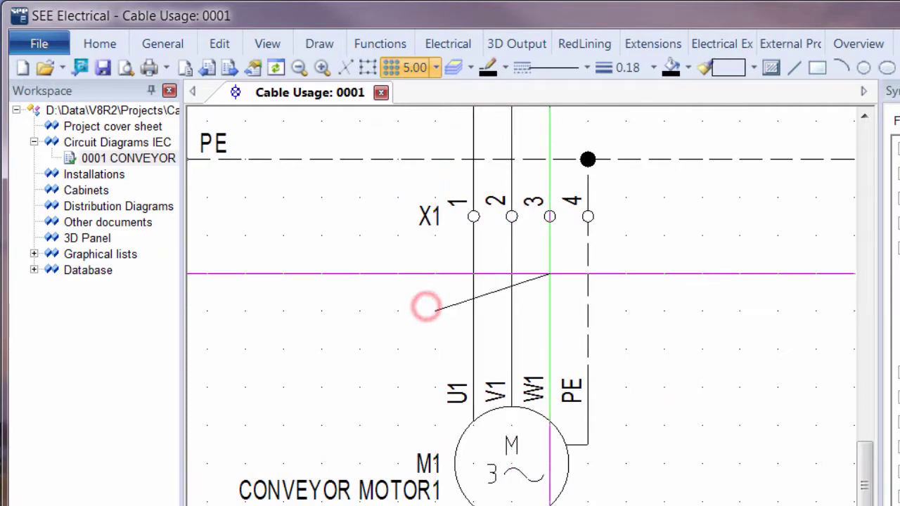
{"action": "left_click", "coordinate": [625, 273]}
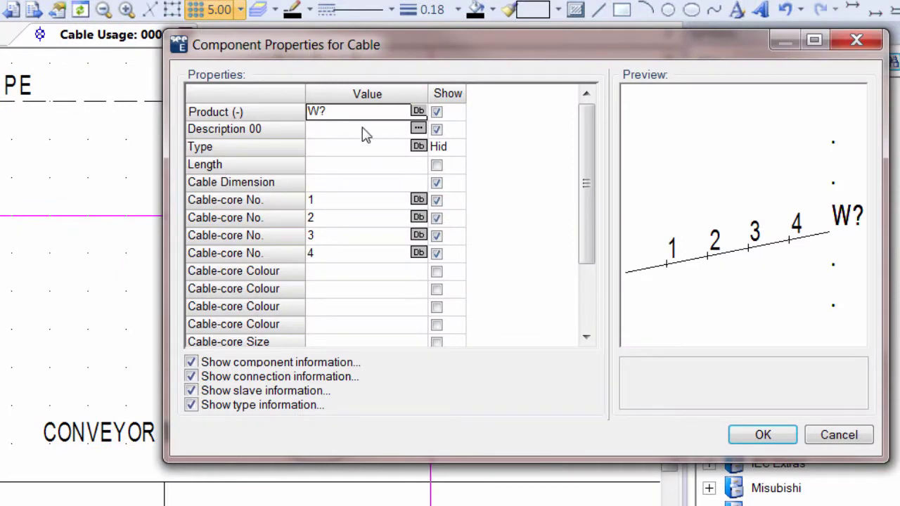
Set the cable's Product to W1, description CONVEYOR and length 10.
{"action": "key", "text": "BackSpace"}
{"action": "type", "text": "1"}
{"action": "left_click", "coordinate": [342, 132]}
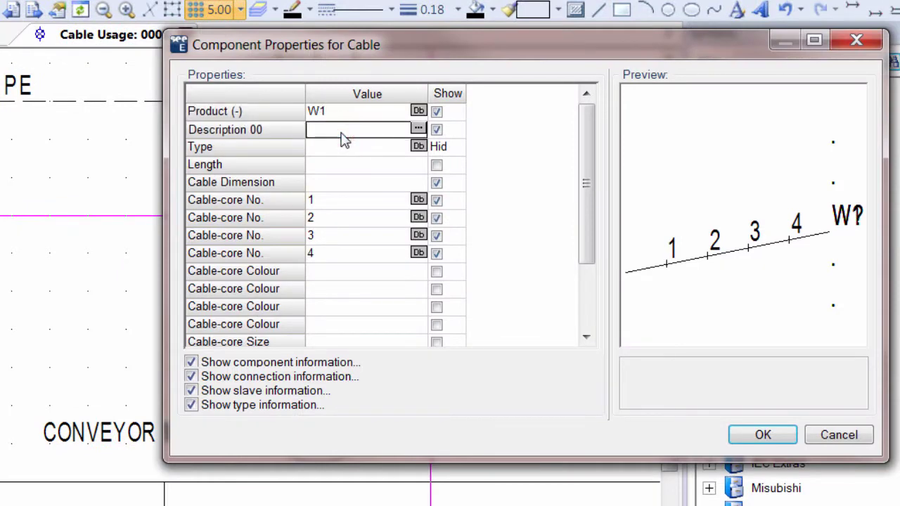
{"action": "type", "text": "CON"}
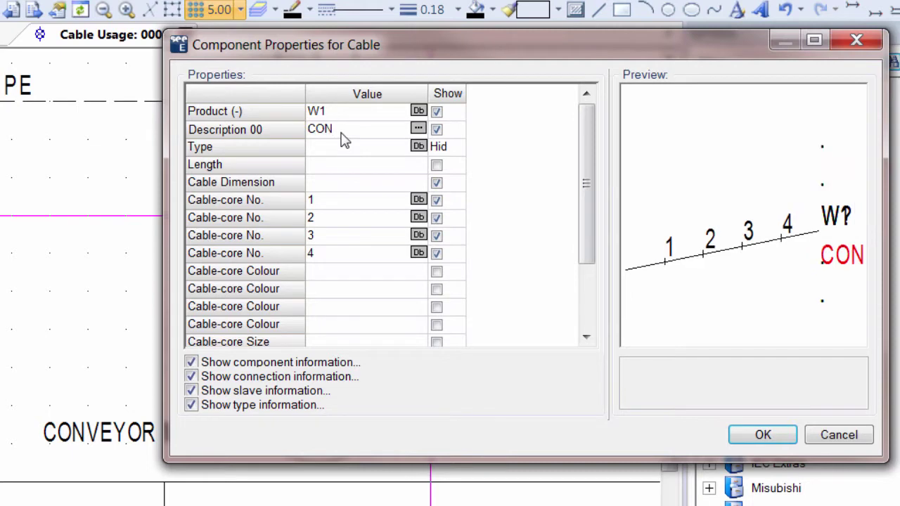
{"action": "type", "text": "VEYOR"}
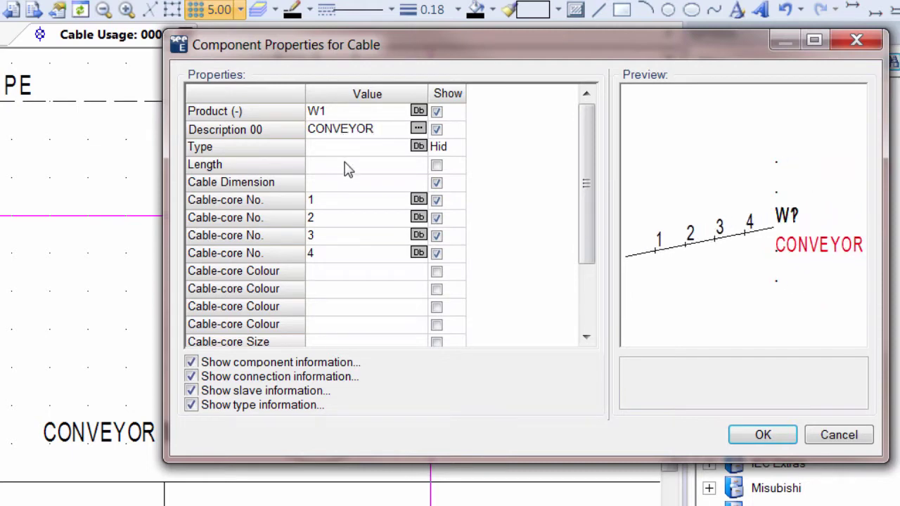
{"action": "left_click", "coordinate": [325, 167]}
{"action": "type", "text": "10"}
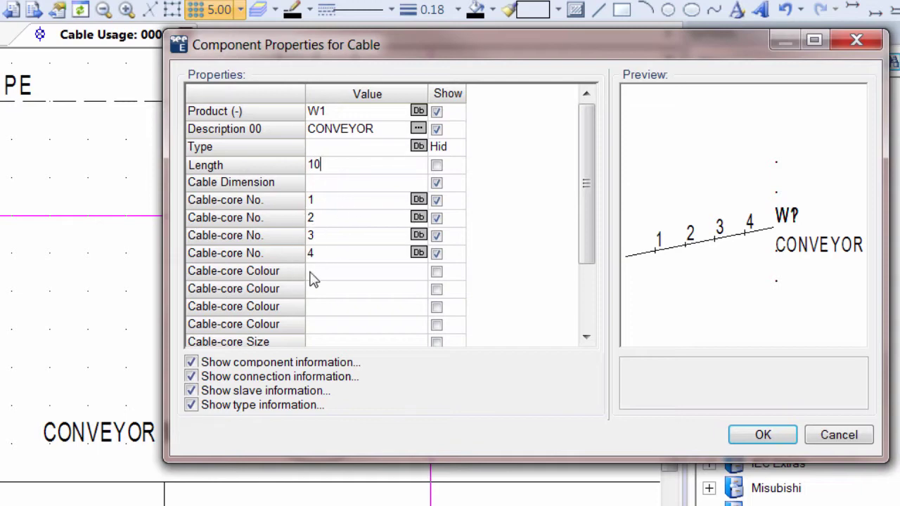
{"action": "left_click", "coordinate": [762, 434]}
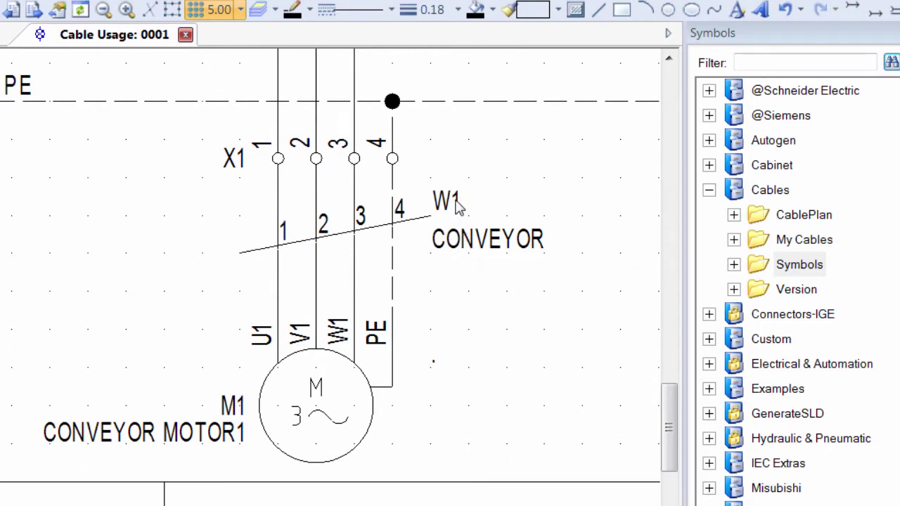
Delete the W1 CONVEYOR cable and pick Diagonal-No as the new cable type.
{"action": "left_click", "coordinate": [456, 204]}
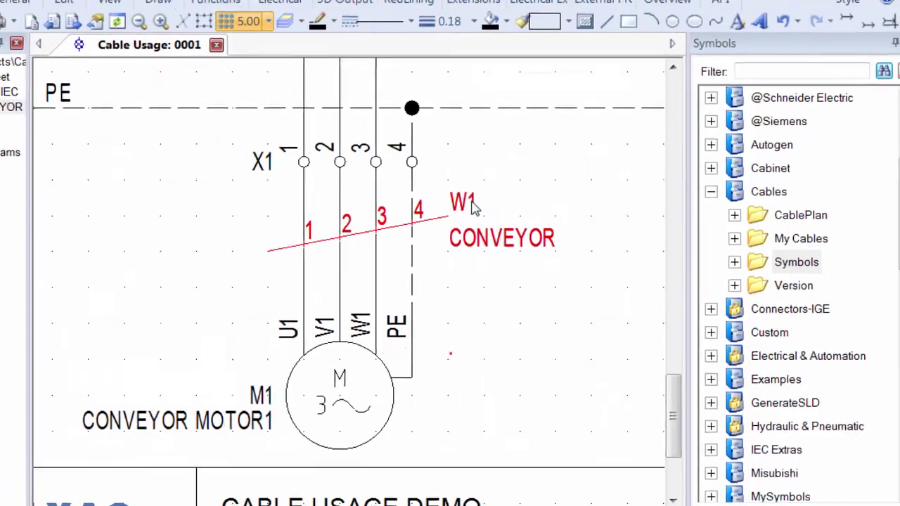
{"action": "key", "text": "Delete"}
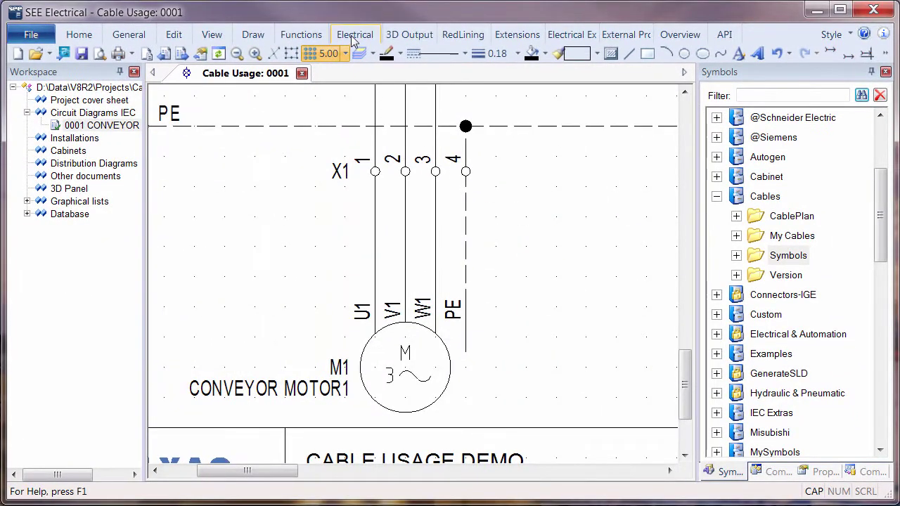
{"action": "left_click", "coordinate": [328, 25]}
{"action": "left_click", "coordinate": [478, 77]}
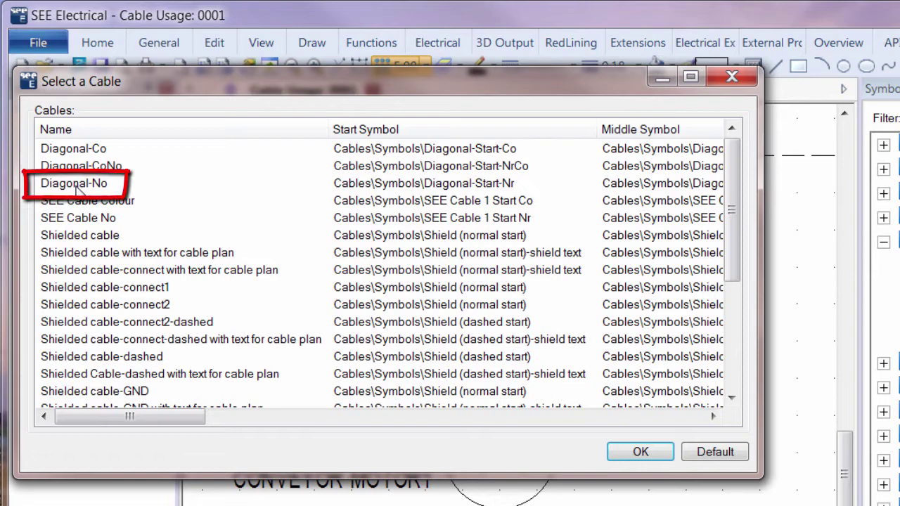
{"action": "left_click", "coordinate": [76, 185]}
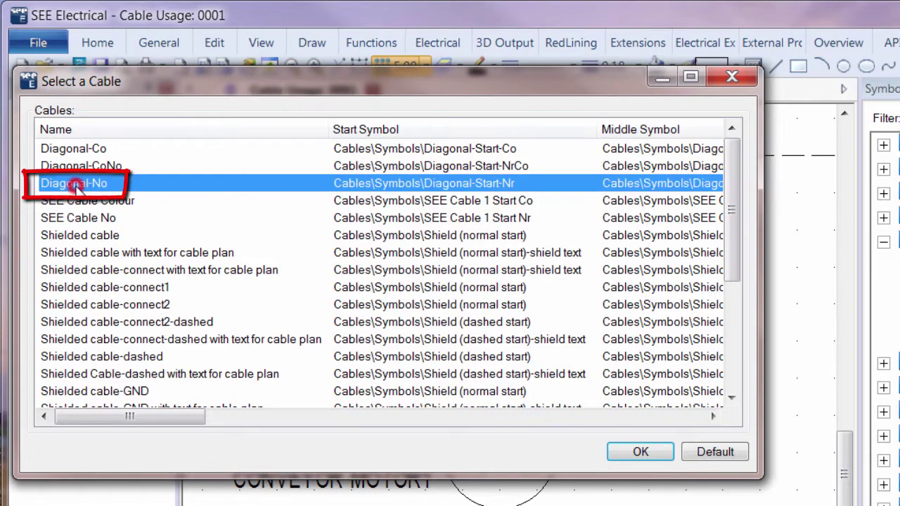
{"action": "left_click", "coordinate": [648, 457]}
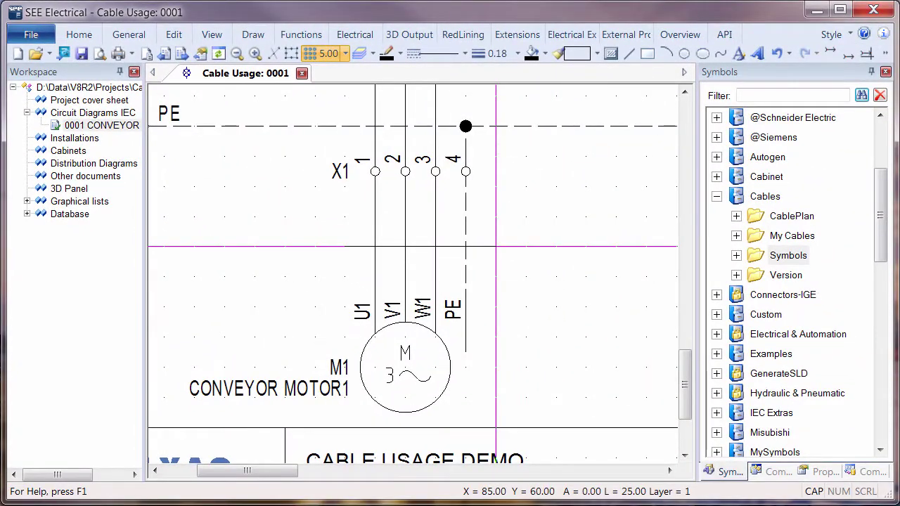
{"action": "left_click", "coordinate": [496, 246]}
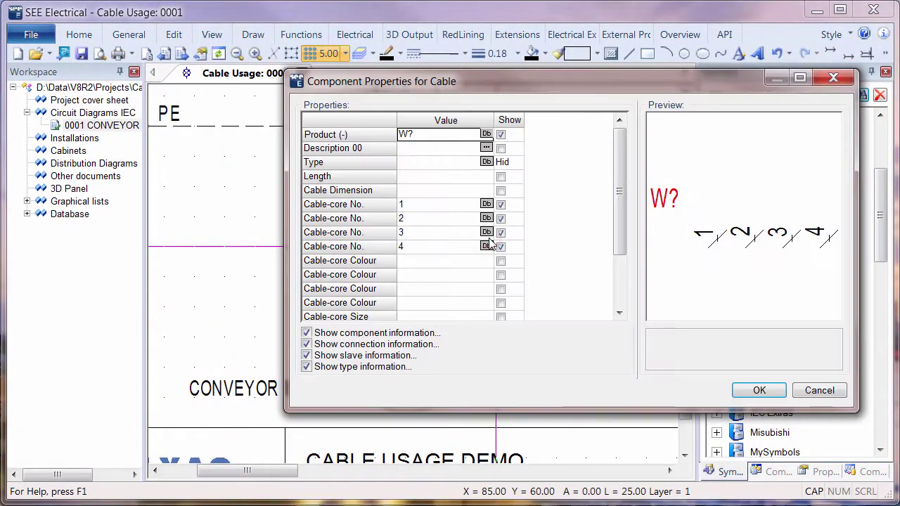
{"action": "key", "text": "BackSpace"}
{"action": "type", "text": "1"}
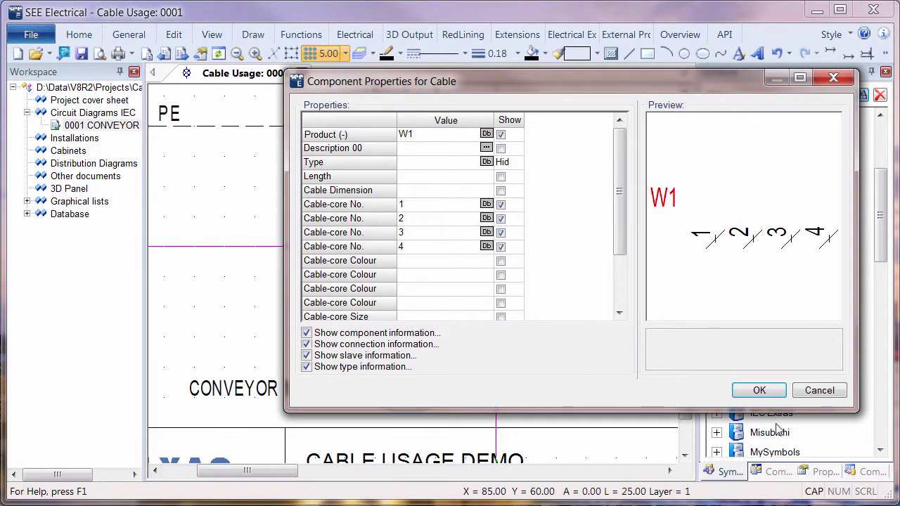
{"action": "left_click", "coordinate": [760, 392]}
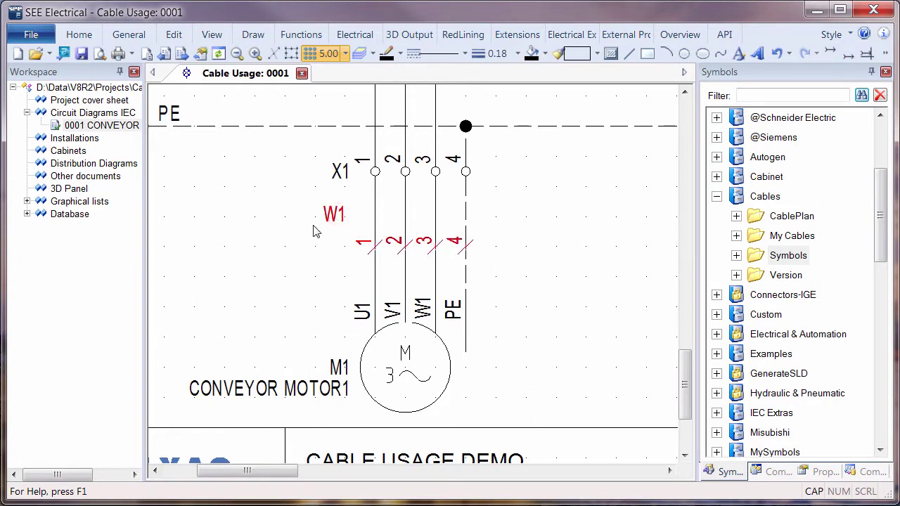
{"action": "key", "text": "Delete"}
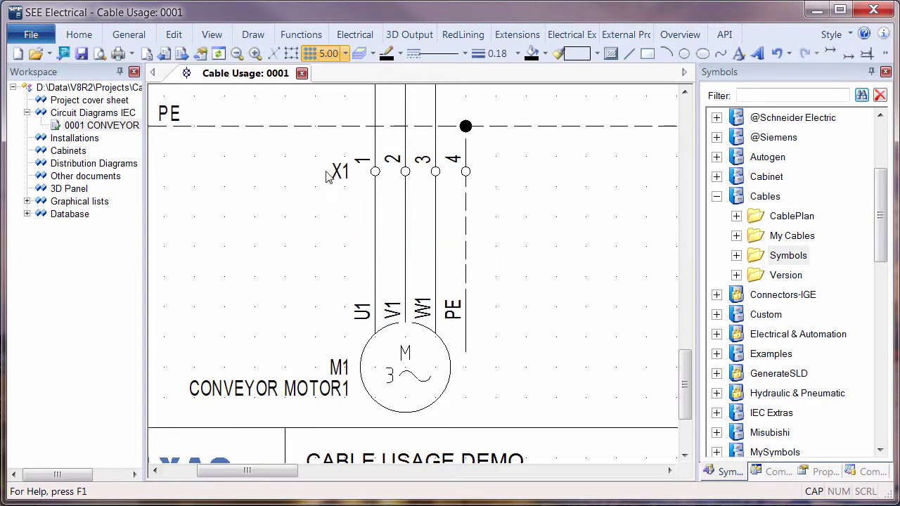
Start a new cable using the SEE Cable No type.
{"action": "left_click", "coordinate": [358, 35]}
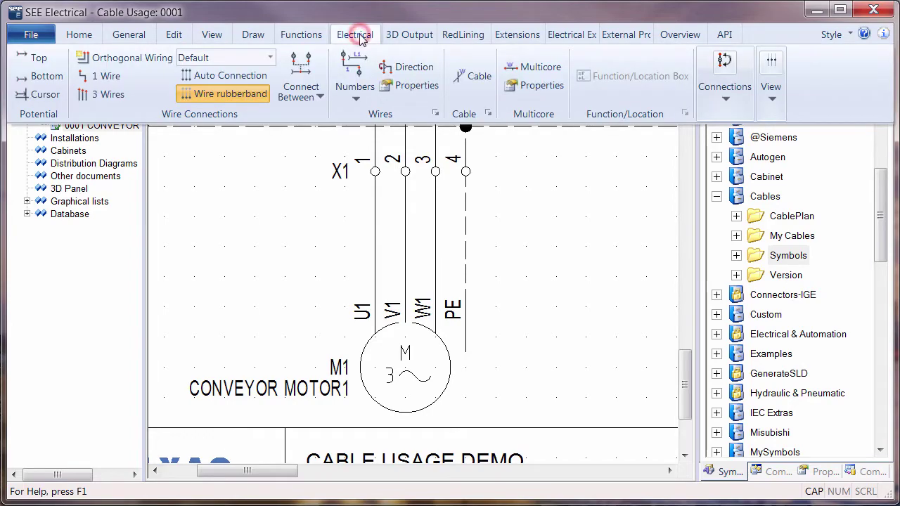
{"action": "left_click", "coordinate": [469, 79]}
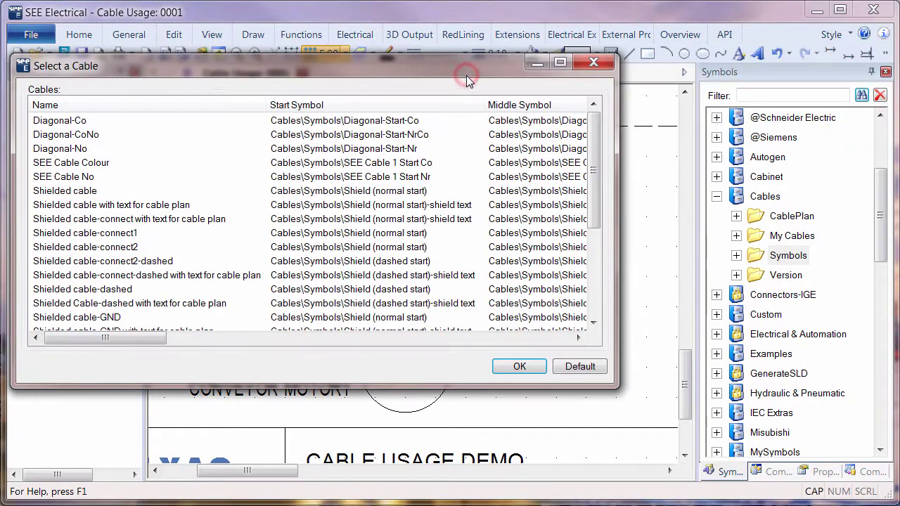
{"action": "left_click", "coordinate": [71, 176]}
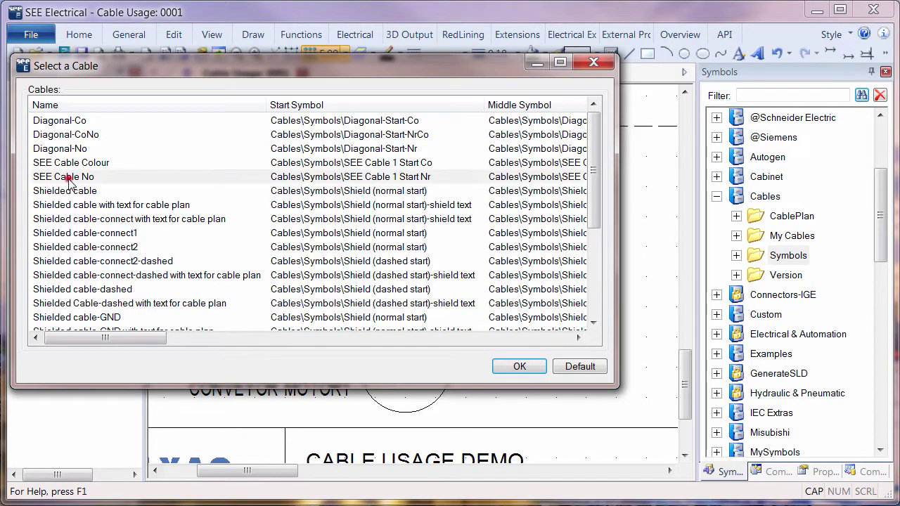
{"action": "left_click", "coordinate": [518, 365]}
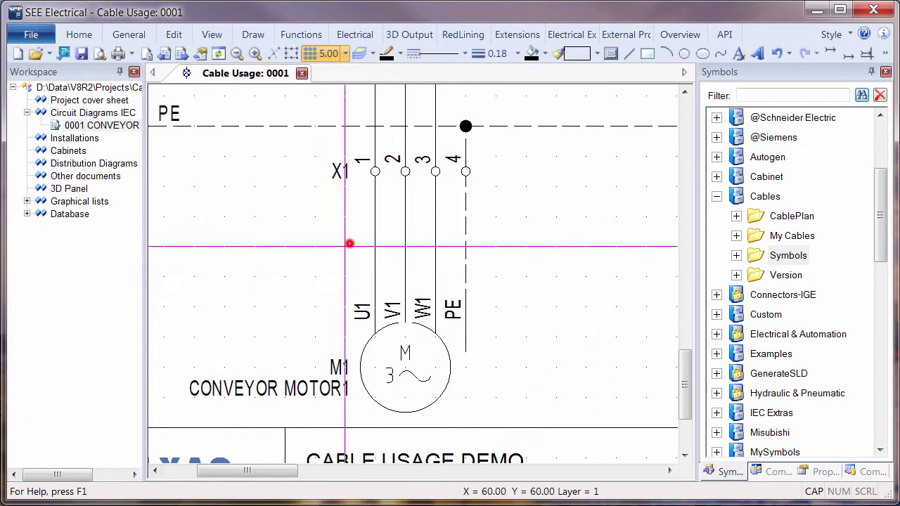
Draw the cable across the four motor wires and name it W1.
{"action": "left_click", "coordinate": [349, 243]}
{"action": "left_click", "coordinate": [498, 250]}
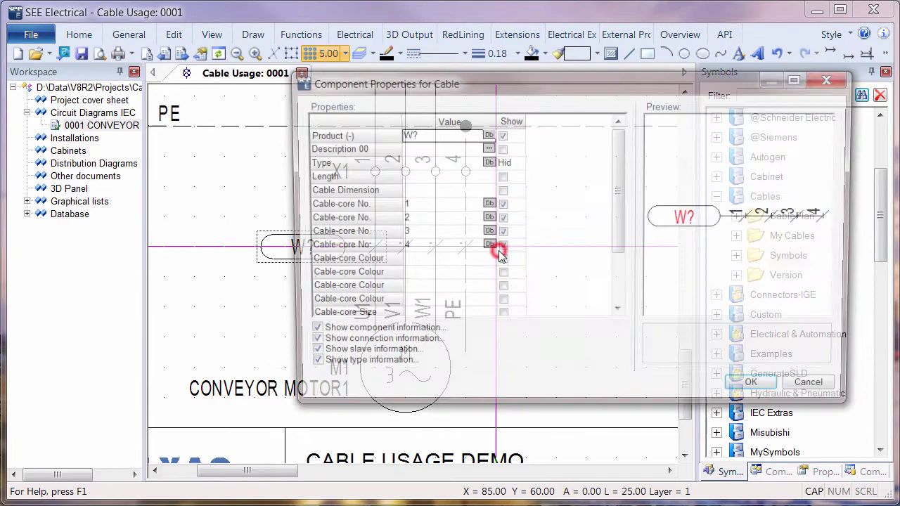
{"action": "key", "text": "BackSpace"}
{"action": "type", "text": "1"}
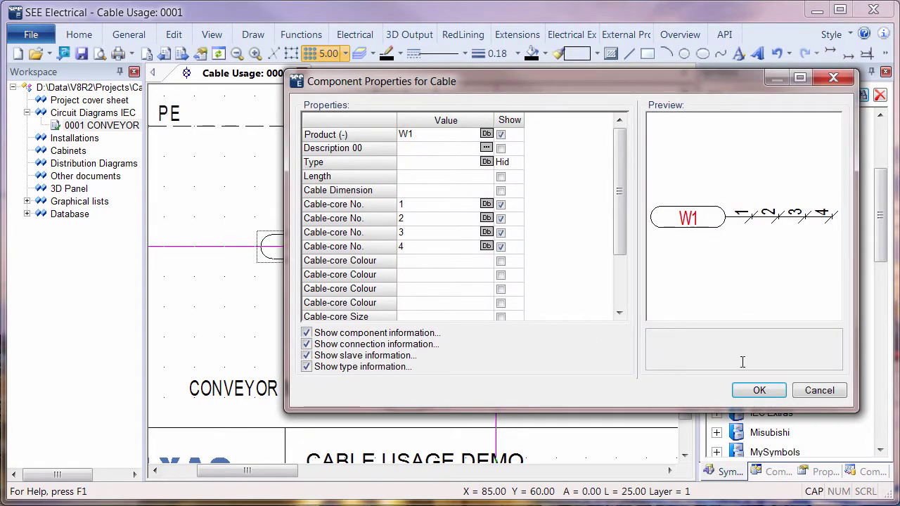
{"action": "left_click", "coordinate": [759, 390]}
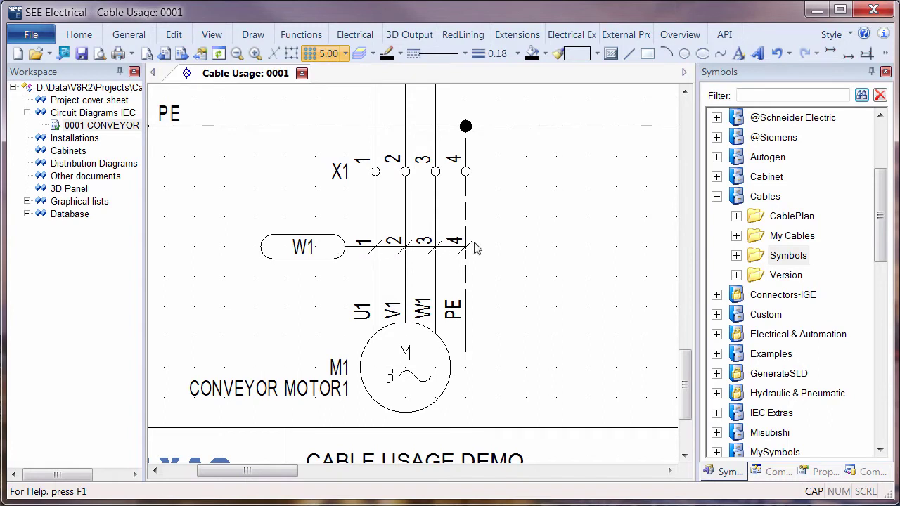
Delete the old W1 cable and select the Shielded cable-connect2-dashed cable type.
{"action": "left_click", "coordinate": [302, 246]}
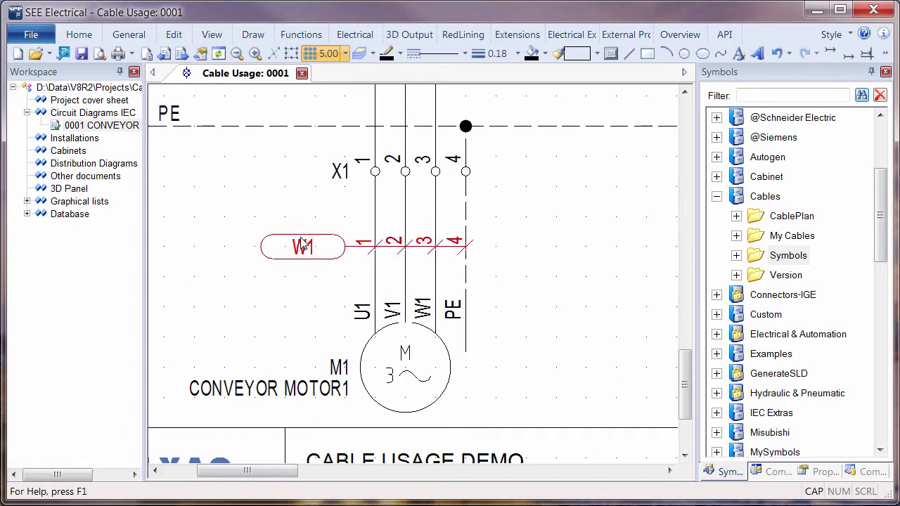
{"action": "key", "text": "Delete"}
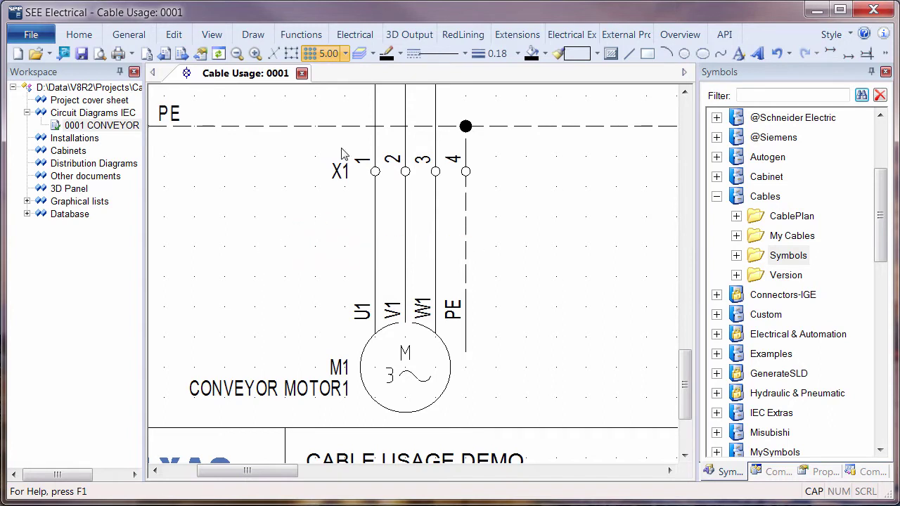
{"action": "left_click", "coordinate": [362, 38]}
{"action": "left_click", "coordinate": [476, 76]}
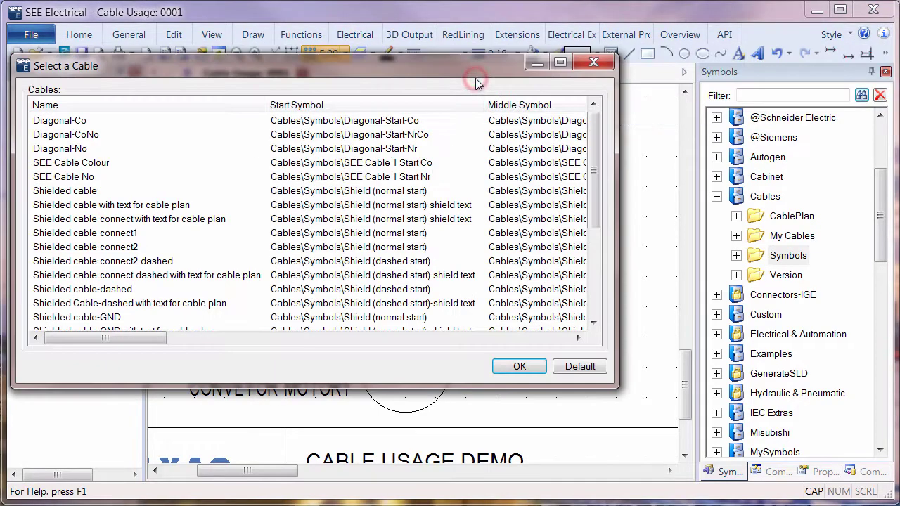
{"action": "left_click", "coordinate": [118, 318]}
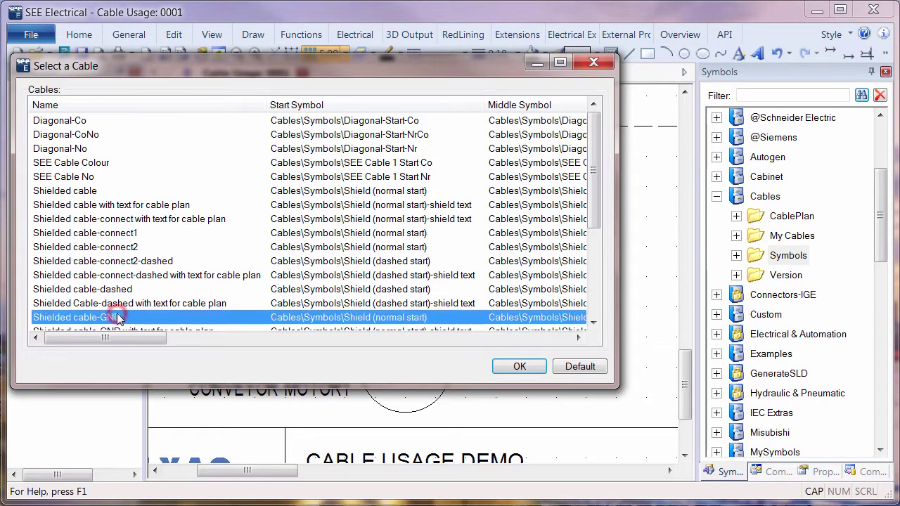
{"action": "left_click", "coordinate": [125, 261]}
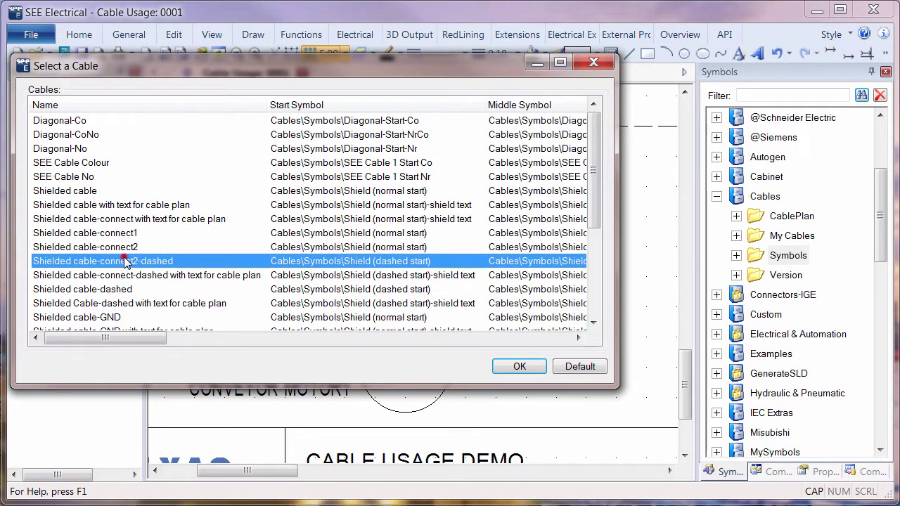
{"action": "left_click", "coordinate": [518, 366]}
Draw the shielded cable across the motor wires and accept it as W1.
{"action": "left_click", "coordinate": [338, 246]}
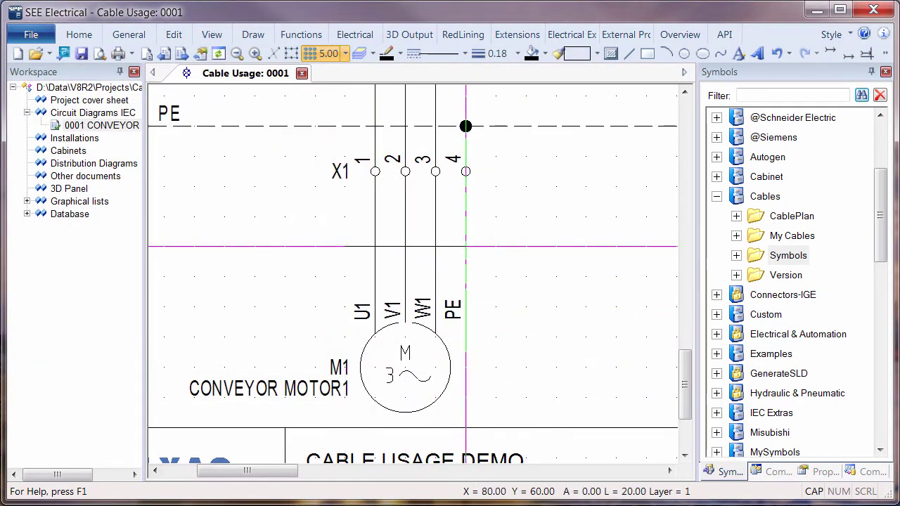
{"action": "left_click", "coordinate": [465, 246]}
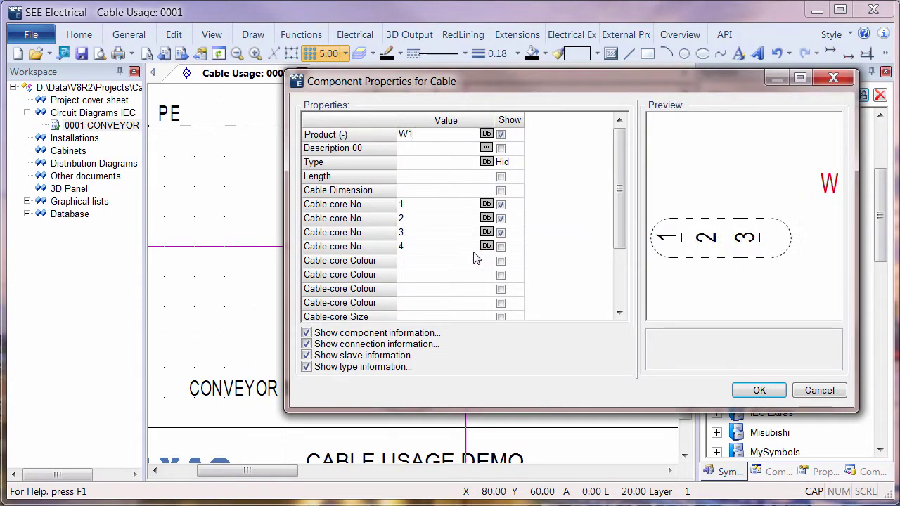
{"action": "left_click", "coordinate": [760, 390]}
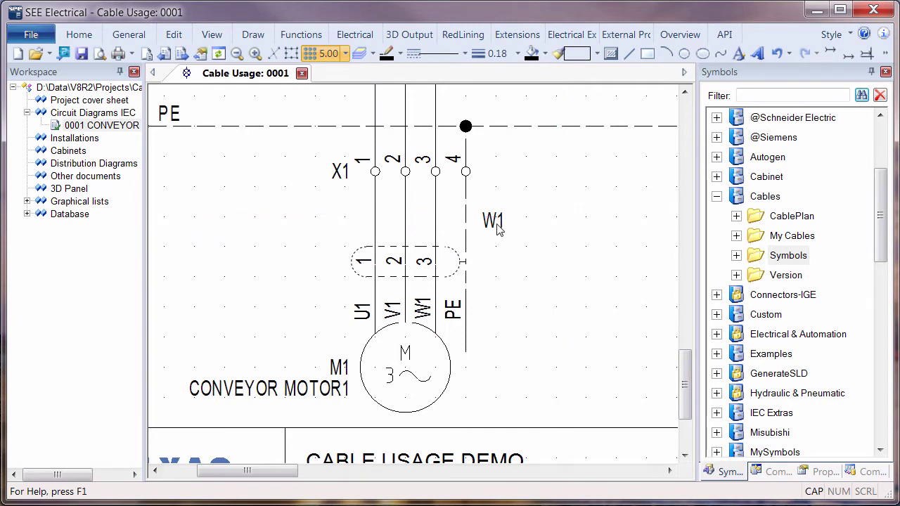
Delete the W1 cable from the motor wires.
{"action": "scroll", "coordinate": [473, 274], "scroll_direction": "up", "scroll_amount": 1}
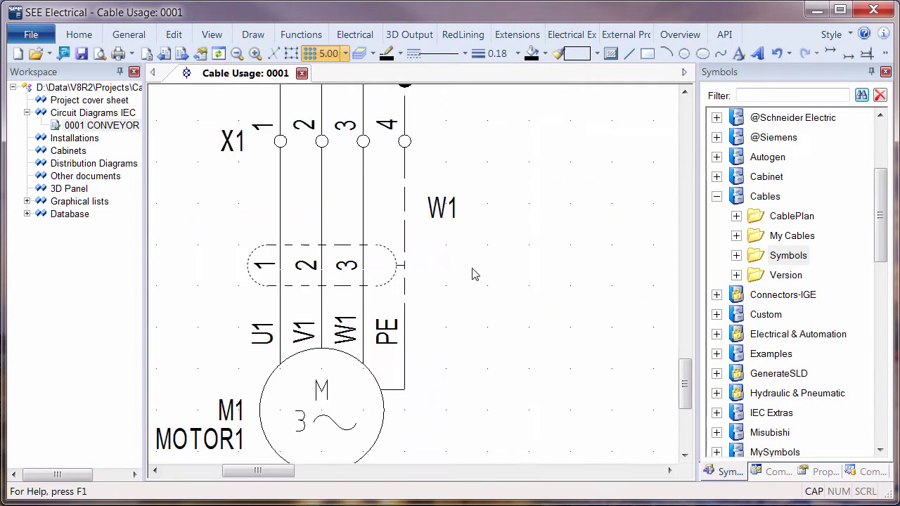
{"action": "left_click", "coordinate": [445, 209]}
{"action": "key", "text": "Delete"}
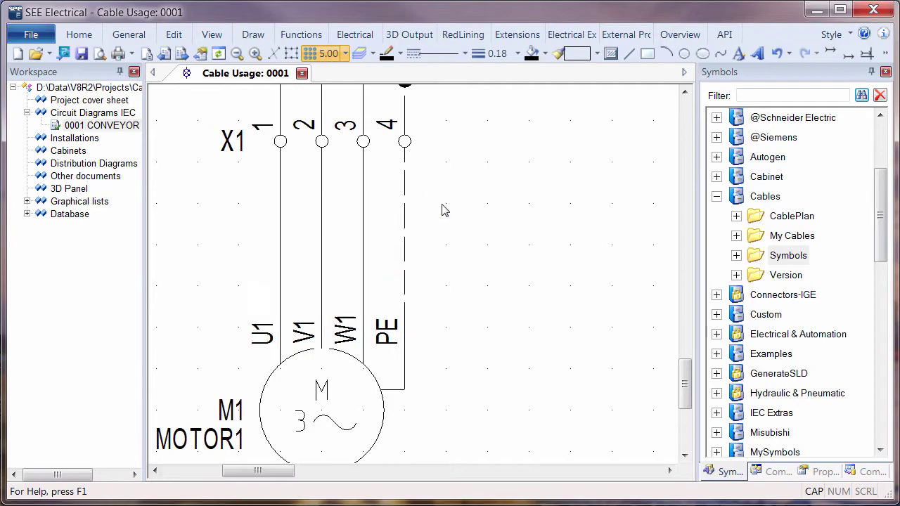
In the cable settings, rotate cable core attributes and give cores a Dashed pen style.
{"action": "left_click", "coordinate": [355, 35]}
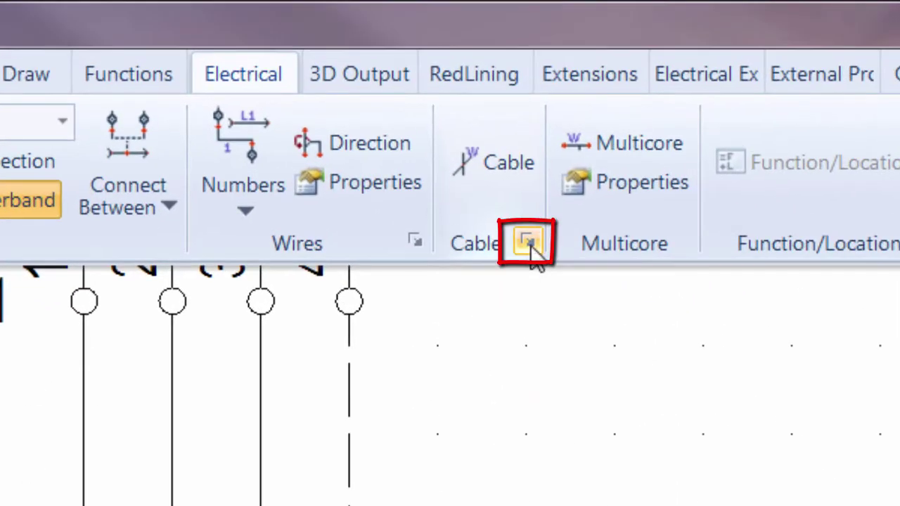
{"action": "left_click", "coordinate": [529, 242]}
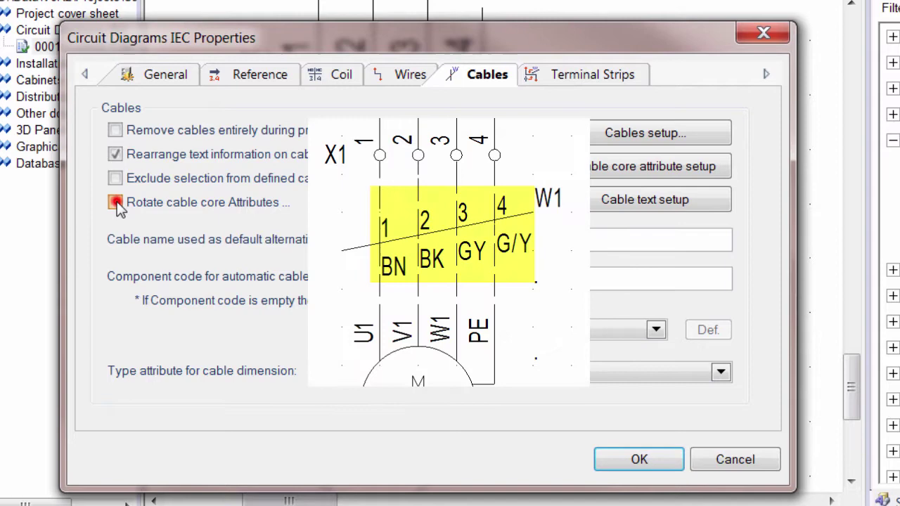
{"action": "left_click", "coordinate": [116, 203]}
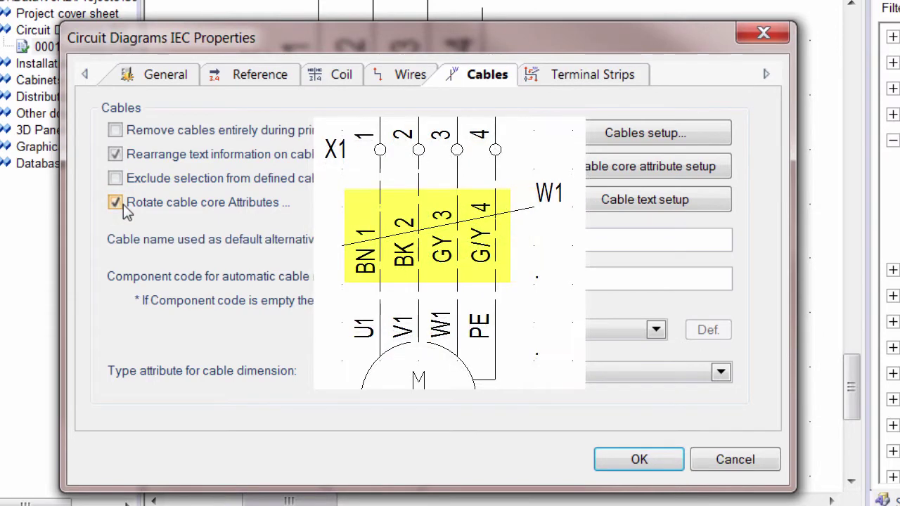
{"action": "left_click", "coordinate": [648, 167]}
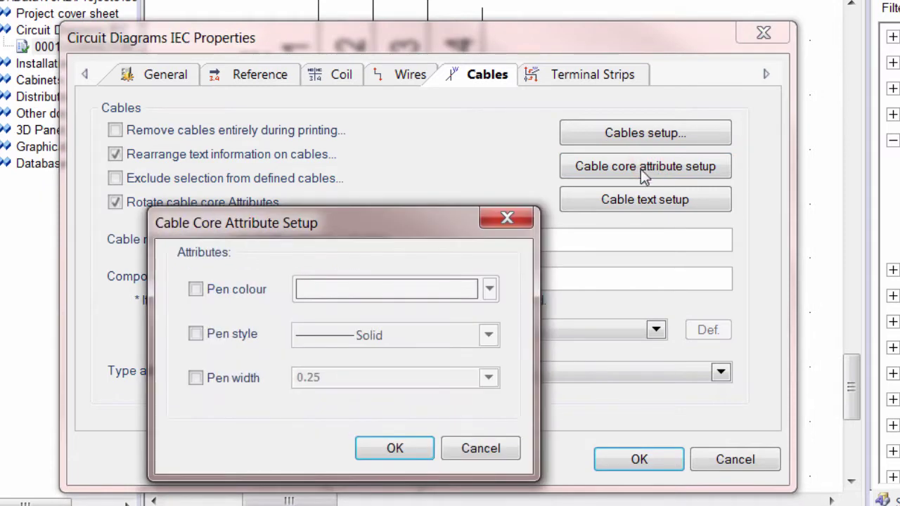
{"action": "left_click", "coordinate": [195, 334]}
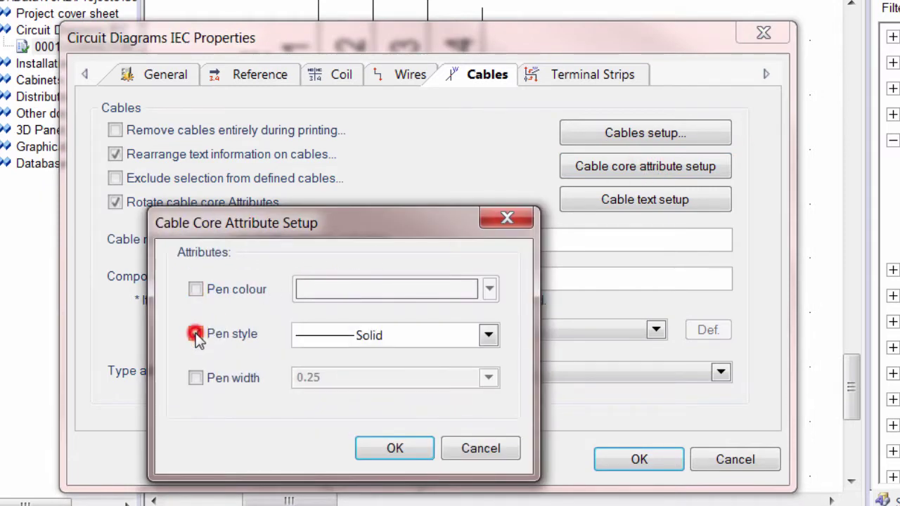
{"action": "left_click", "coordinate": [487, 336]}
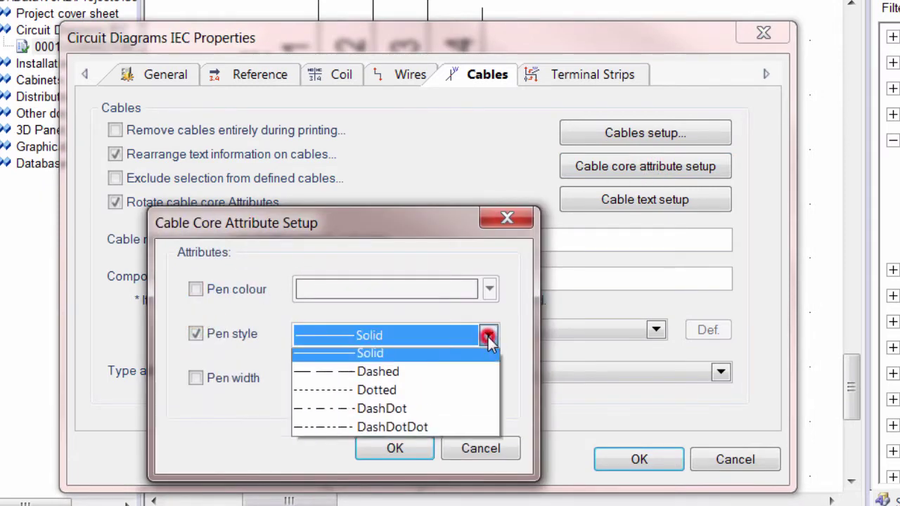
{"action": "left_click", "coordinate": [372, 373]}
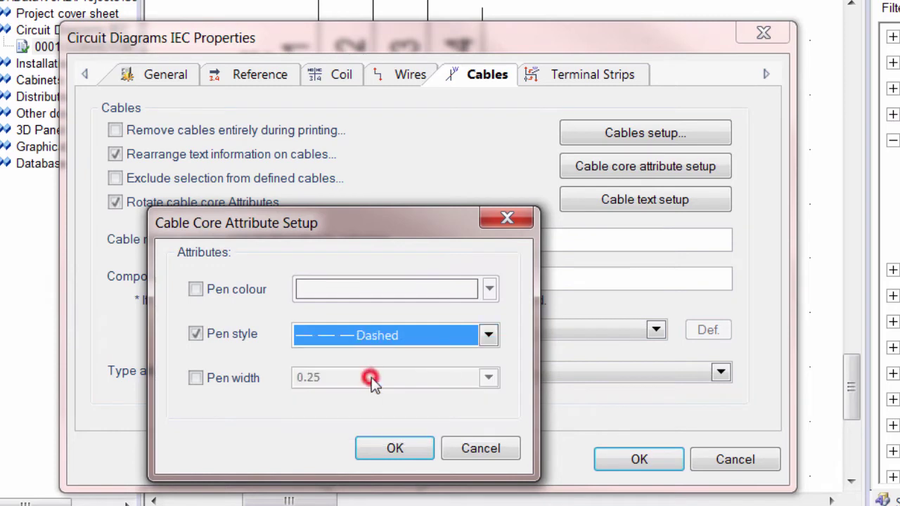
{"action": "left_click", "coordinate": [396, 450]}
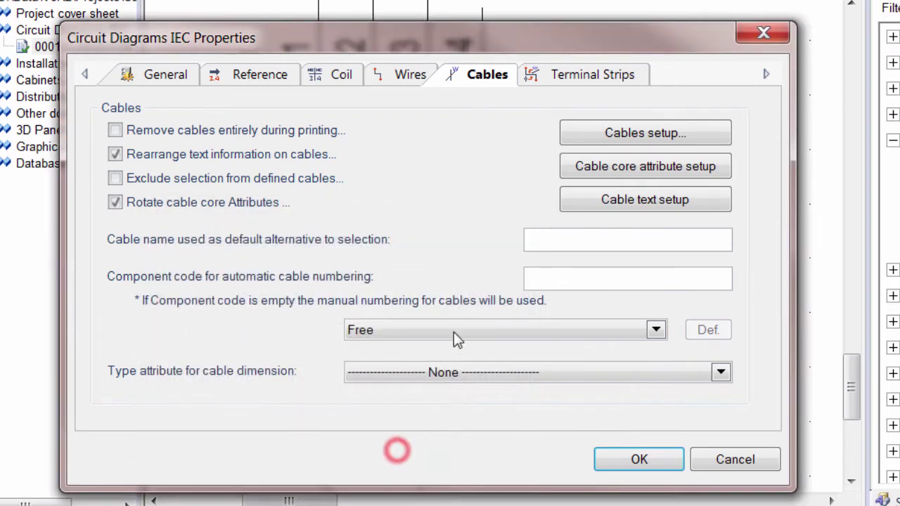
Set automatic cable numbering to Code/Number with component code CAB, and apply.
{"action": "left_click", "coordinate": [537, 277]}
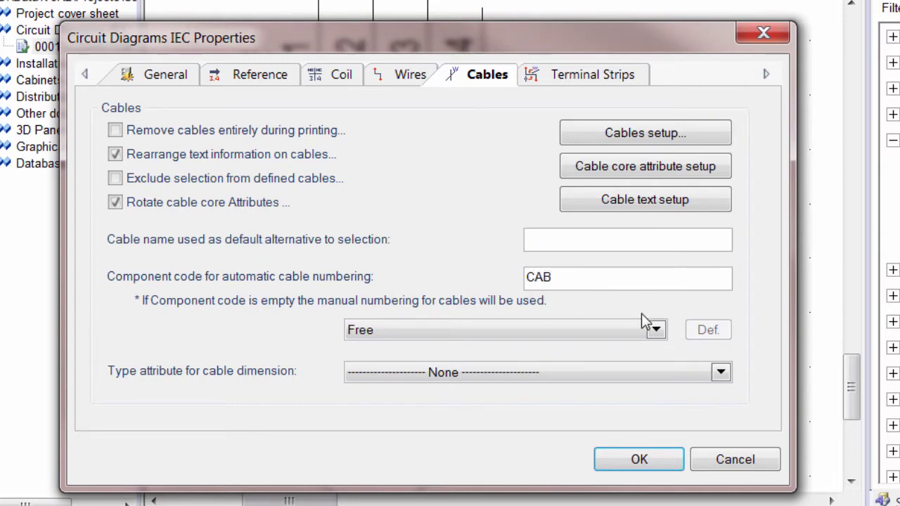
{"action": "left_click", "coordinate": [654, 328]}
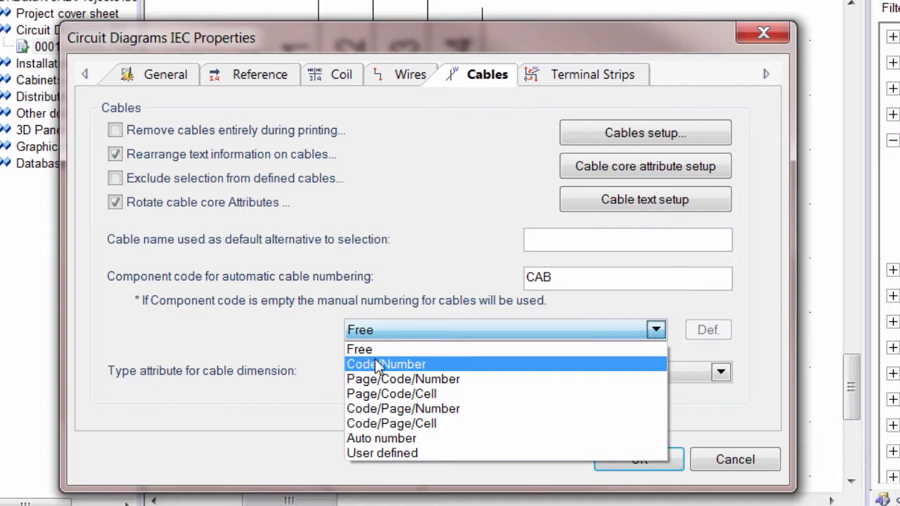
{"action": "left_click", "coordinate": [408, 364]}
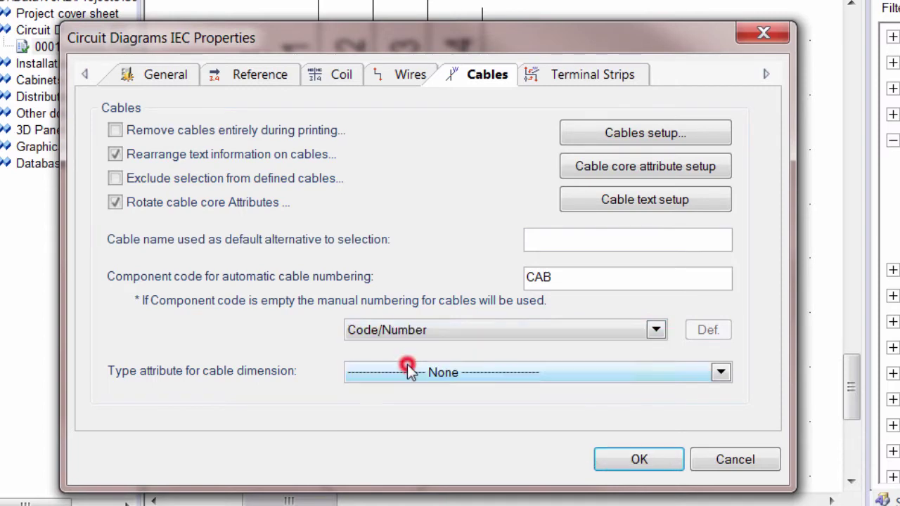
{"action": "left_click", "coordinate": [623, 198]}
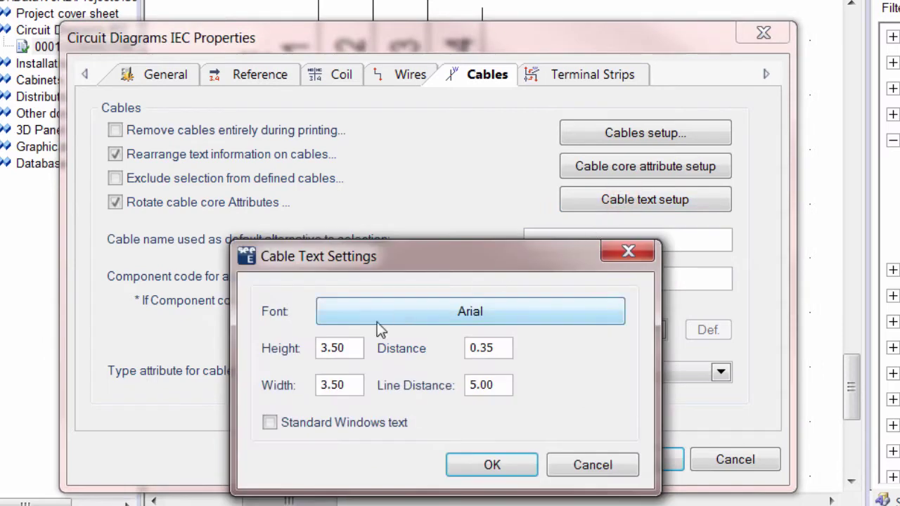
{"action": "left_click", "coordinate": [492, 466]}
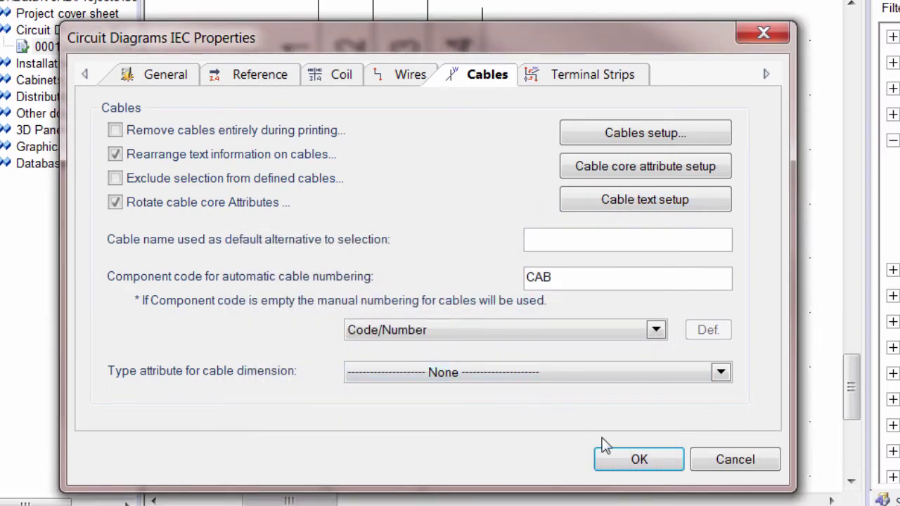
{"action": "left_click", "coordinate": [638, 460]}
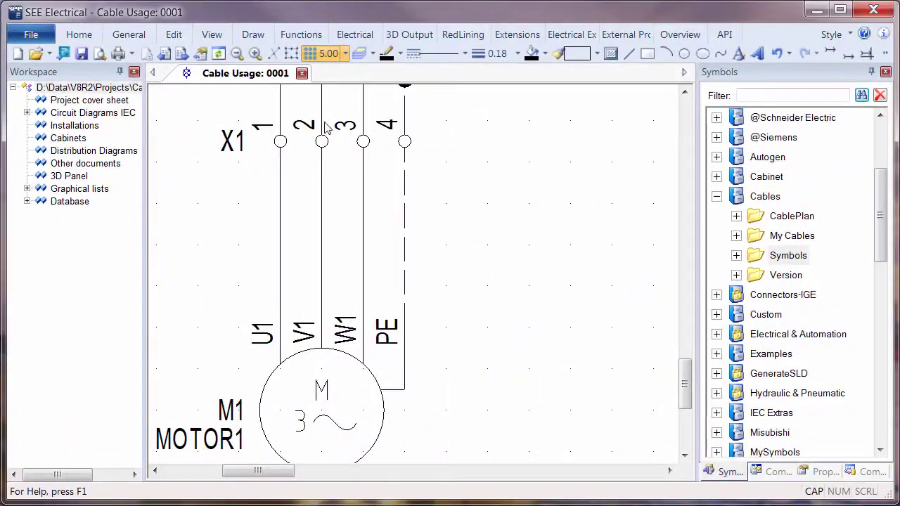
Draw a default cable across the four motor wires.
{"action": "left_click", "coordinate": [353, 36]}
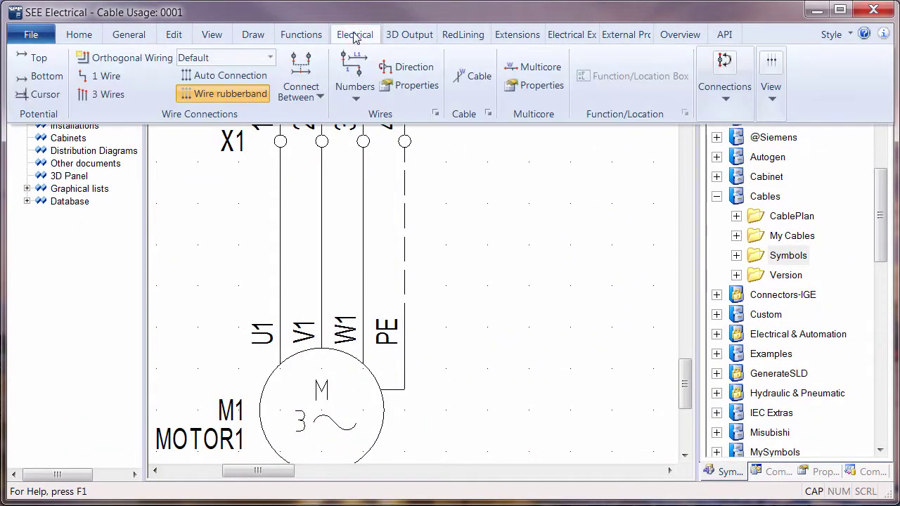
{"action": "left_click", "coordinate": [476, 78]}
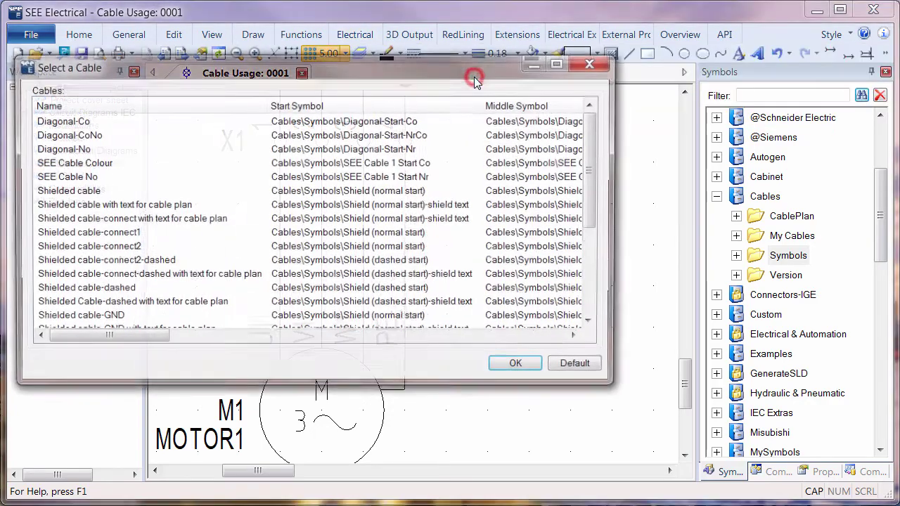
{"action": "left_click", "coordinate": [580, 367]}
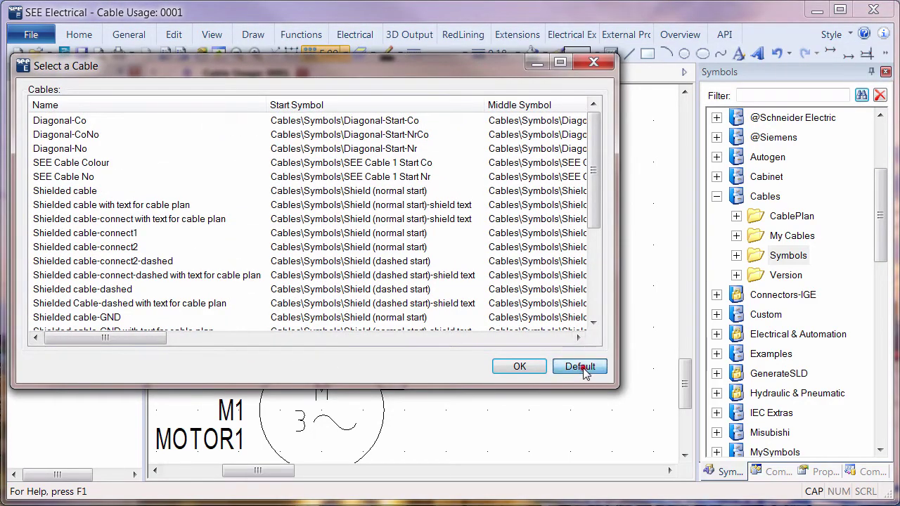
{"action": "left_click", "coordinate": [239, 245]}
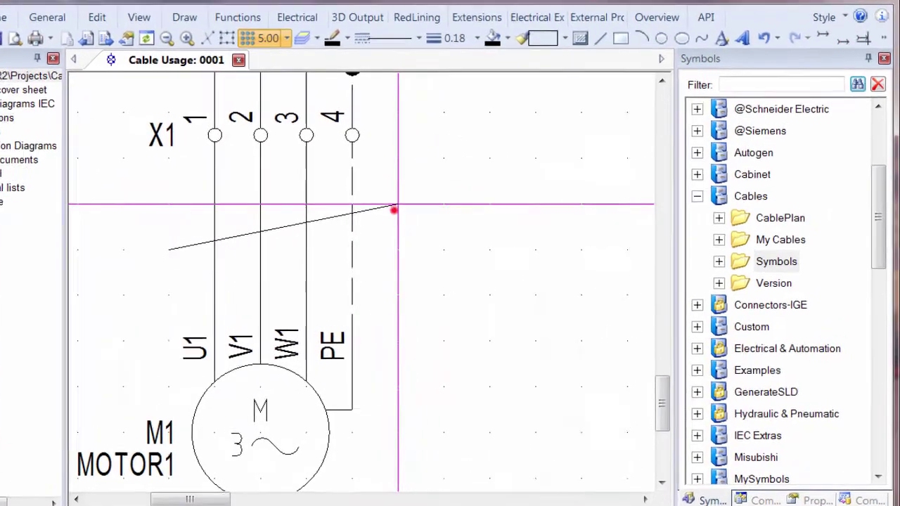
{"action": "left_click", "coordinate": [395, 206]}
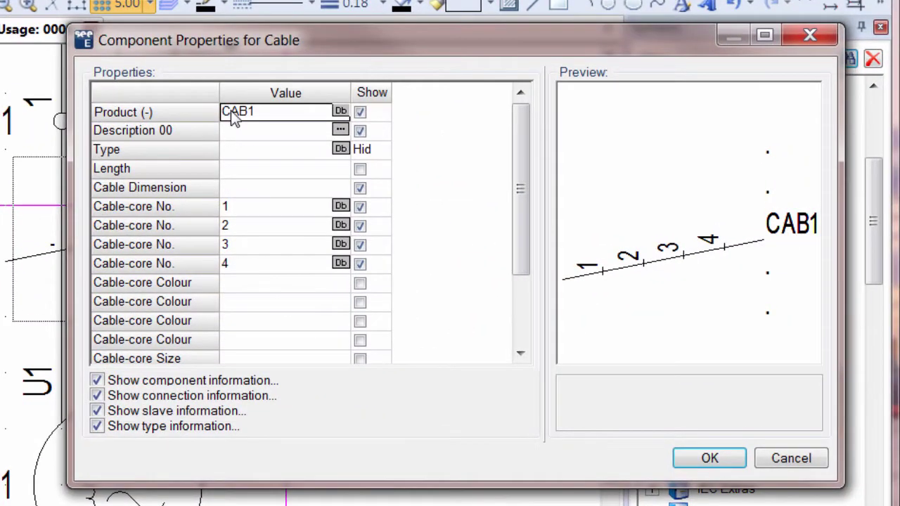
Enter core colours BN, BK, GY and G/Y for the four cores.
{"action": "left_click", "coordinate": [243, 288]}
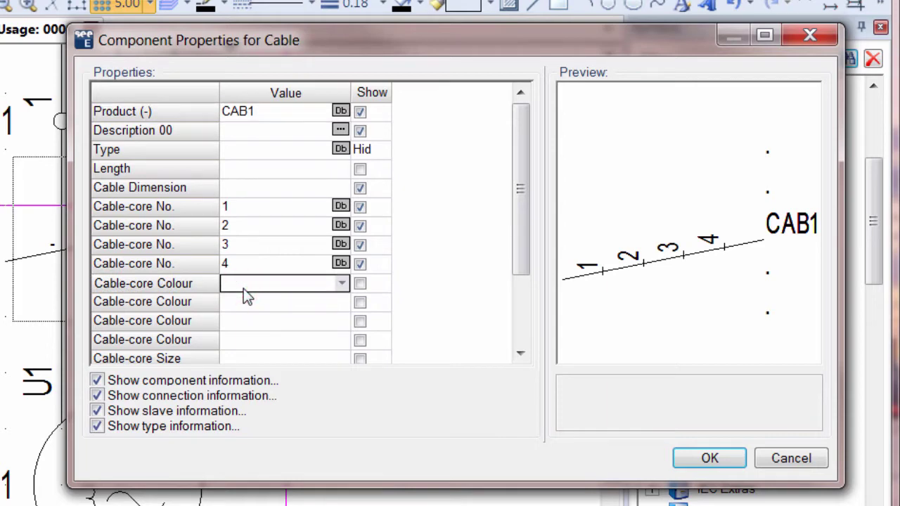
{"action": "type", "text": "BN"}
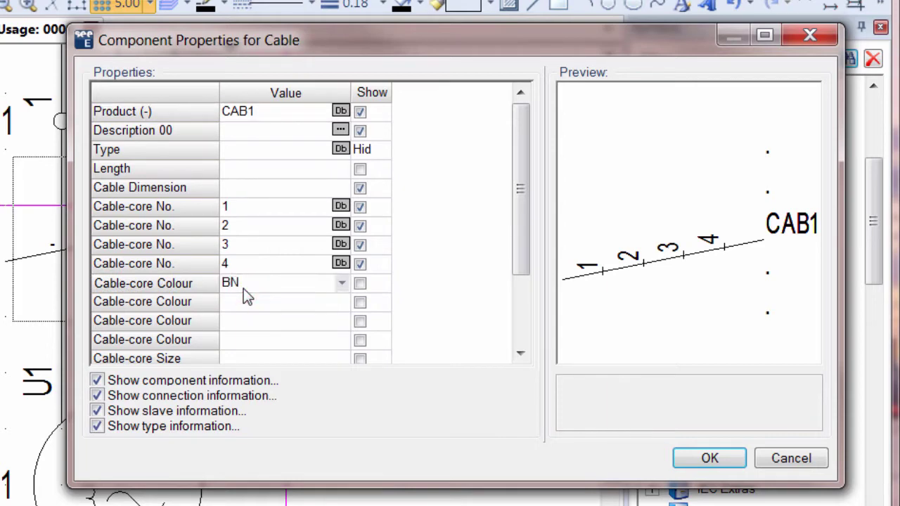
{"action": "key", "text": "Down"}
{"action": "type", "text": "BK"}
{"action": "key", "text": "Down"}
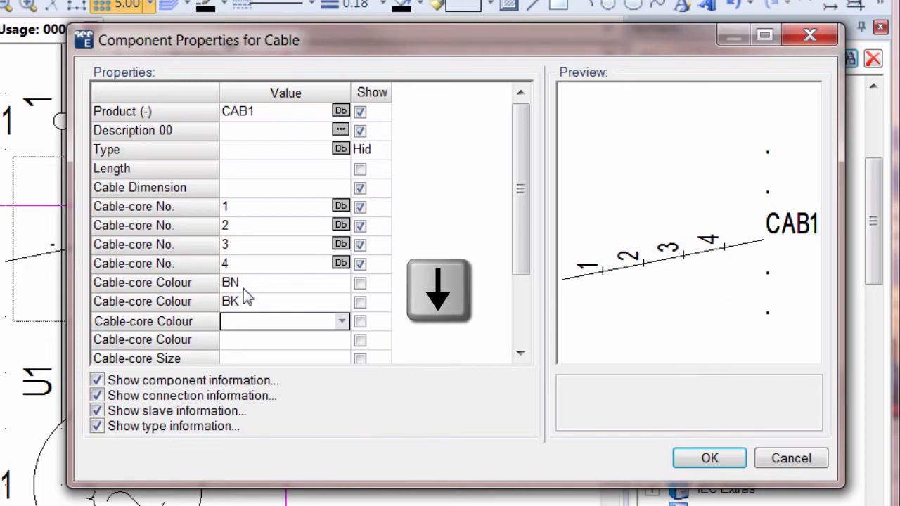
{"action": "type", "text": "GY"}
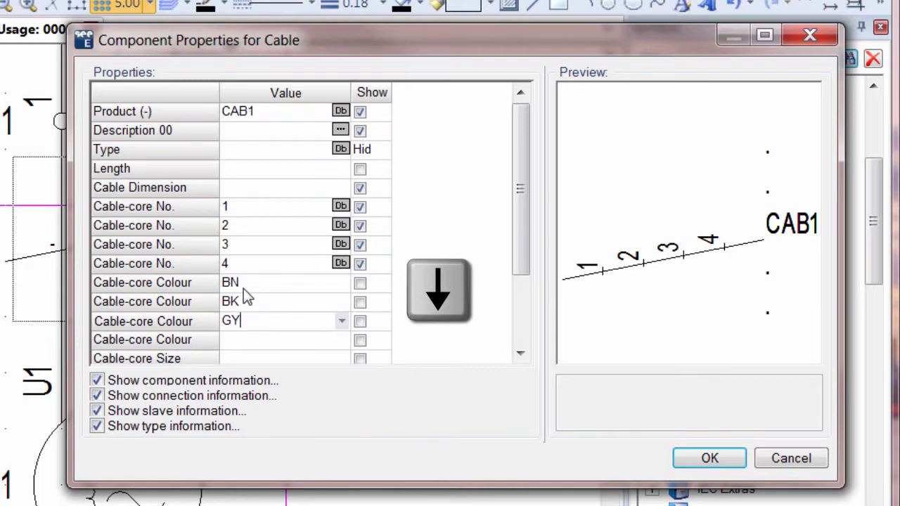
{"action": "key", "text": "Down"}
{"action": "type", "text": "G/Y"}
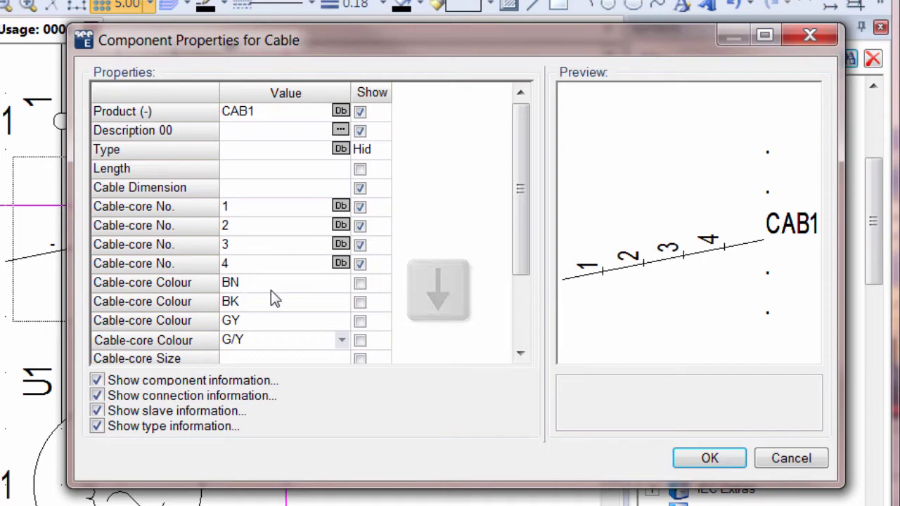
Hide the core numbers, show the core colours on the label, and confirm CAB1.
{"action": "left_click", "coordinate": [360, 206], "text": "shift"}
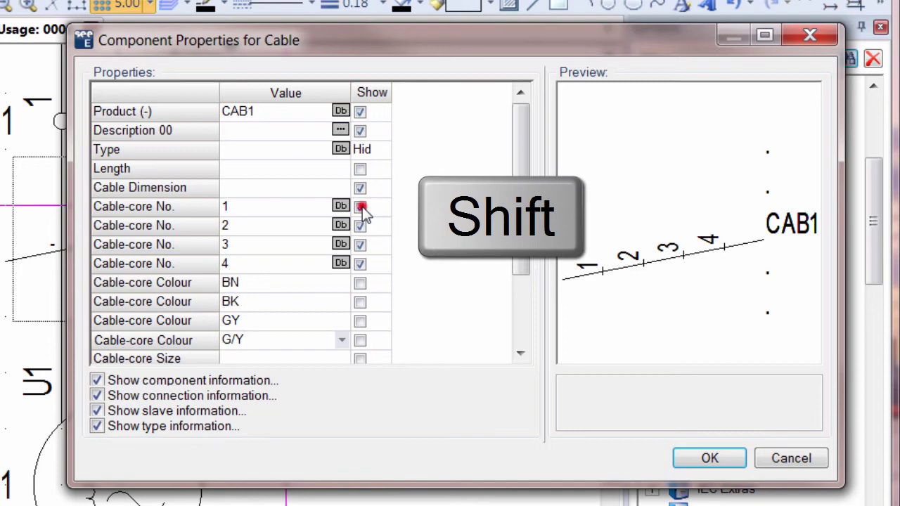
{"action": "left_click", "coordinate": [360, 284], "text": "shift"}
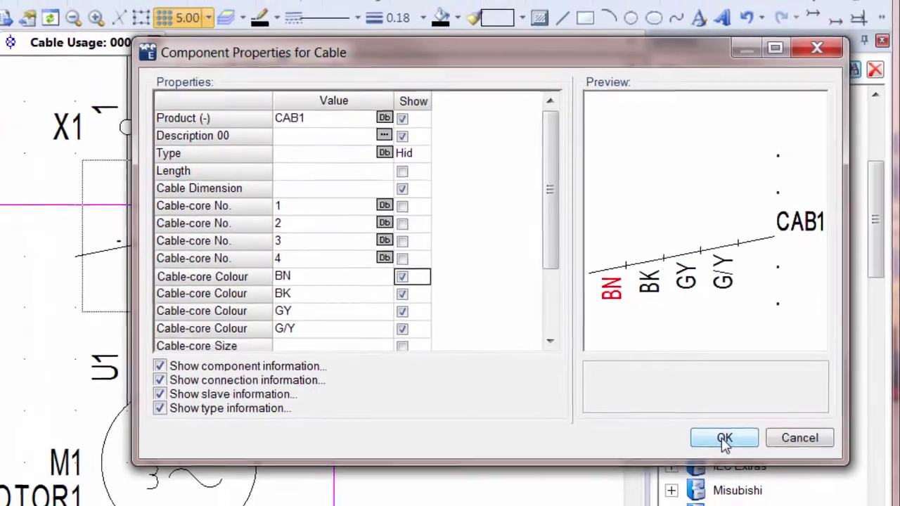
{"action": "left_click", "coordinate": [708, 458]}
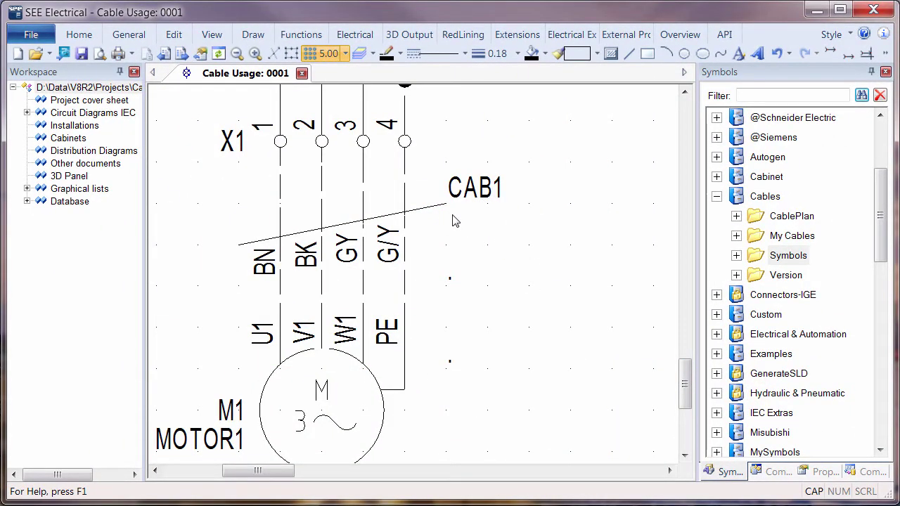
Zoom to the B1/B2 24V sensor circuit and expand Cables > Symbols in the library.
{"action": "scroll", "coordinate": [454, 222], "scroll_direction": "down", "scroll_amount": 3}
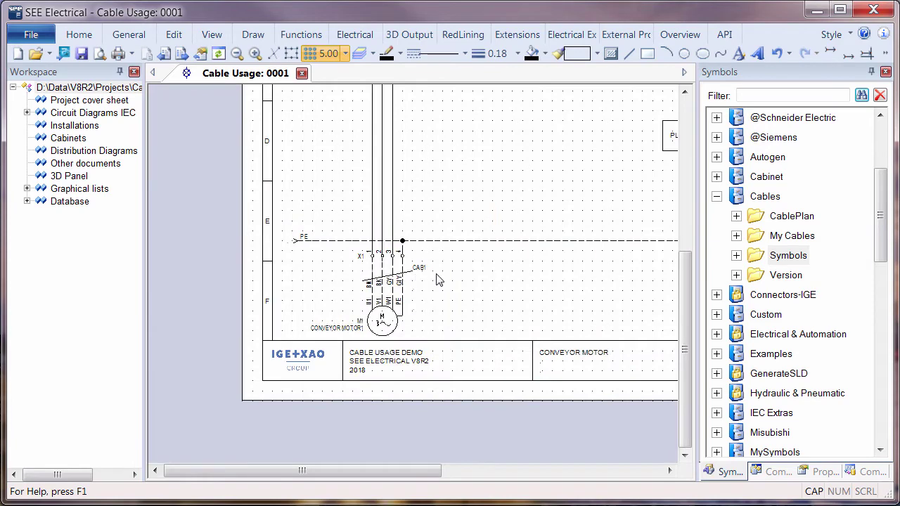
{"action": "scroll", "coordinate": [482, 262], "scroll_direction": "down", "scroll_amount": 2}
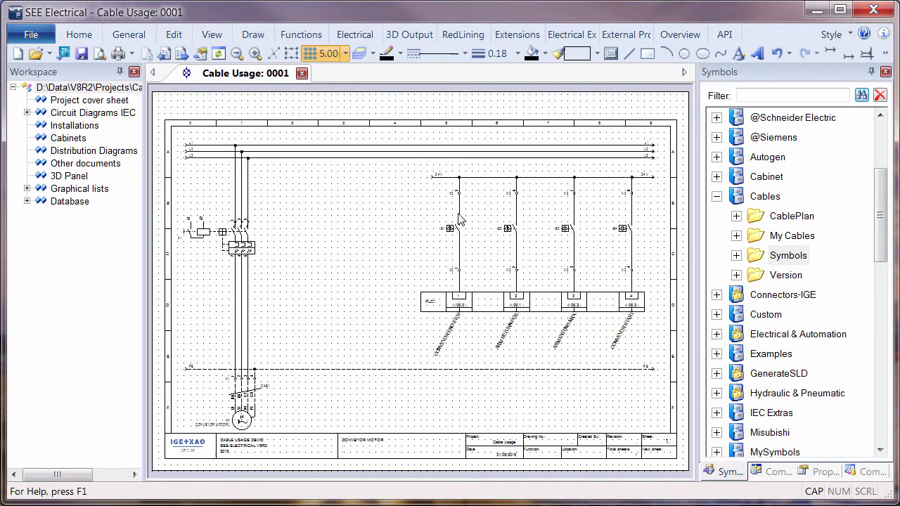
{"action": "scroll", "coordinate": [459, 219], "scroll_direction": "up", "scroll_amount": 3}
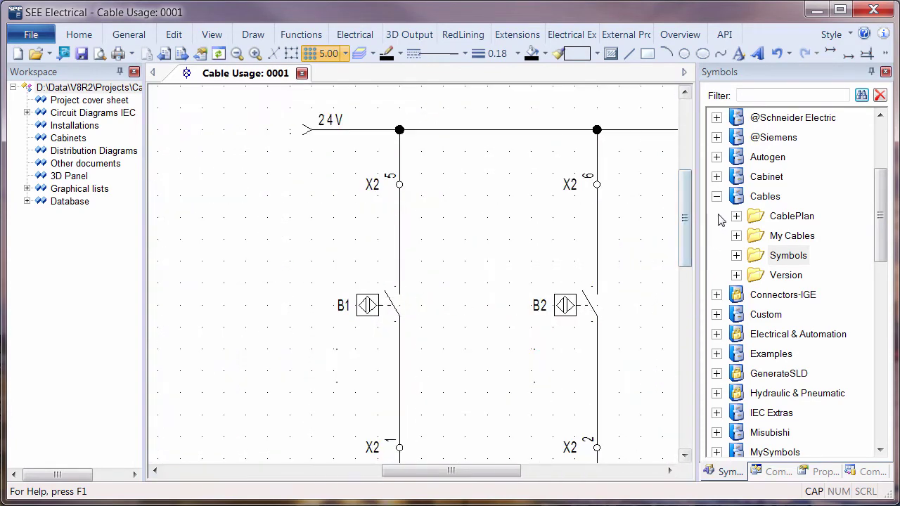
{"action": "left_click", "coordinate": [736, 256]}
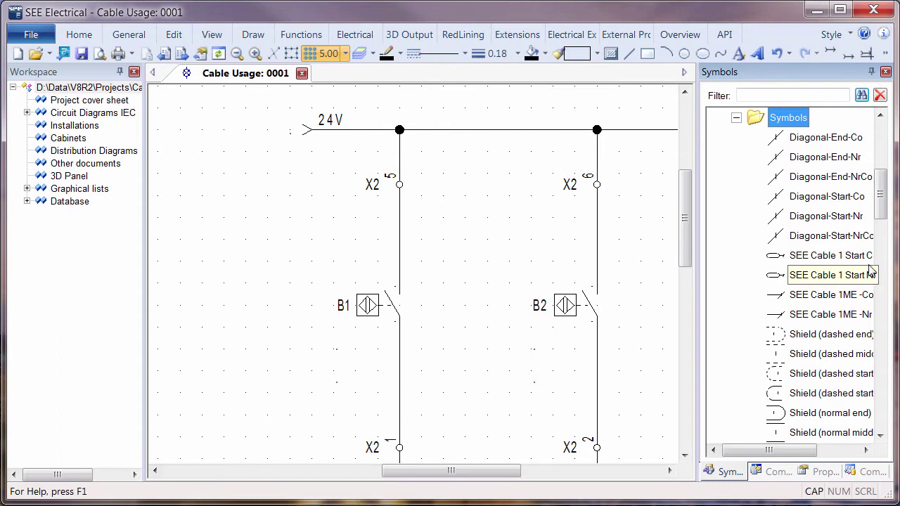
Place a SEE Cable 1 Start Nr symbol named CAB2 on the B1 wire above the sensor.
{"action": "left_click_drag", "start_coordinate": [871, 274], "coordinate": [399, 239]}
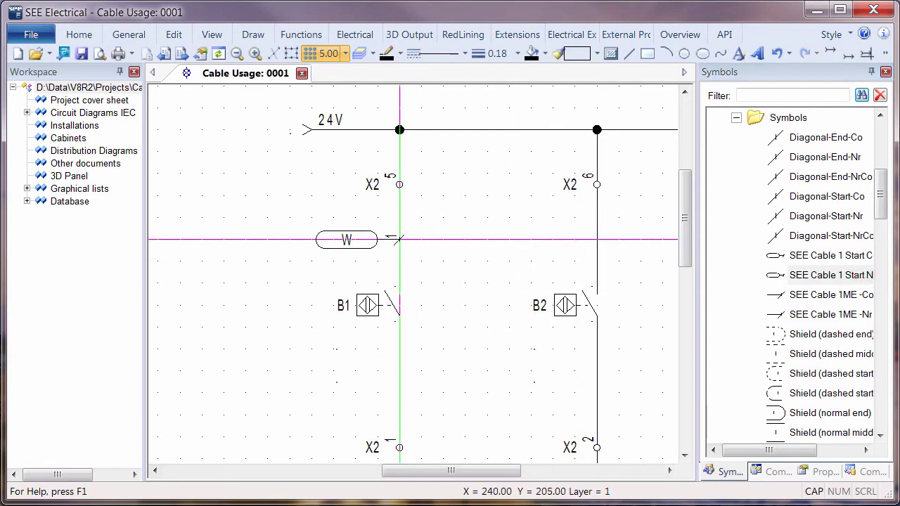
{"action": "left_click", "coordinate": [399, 239]}
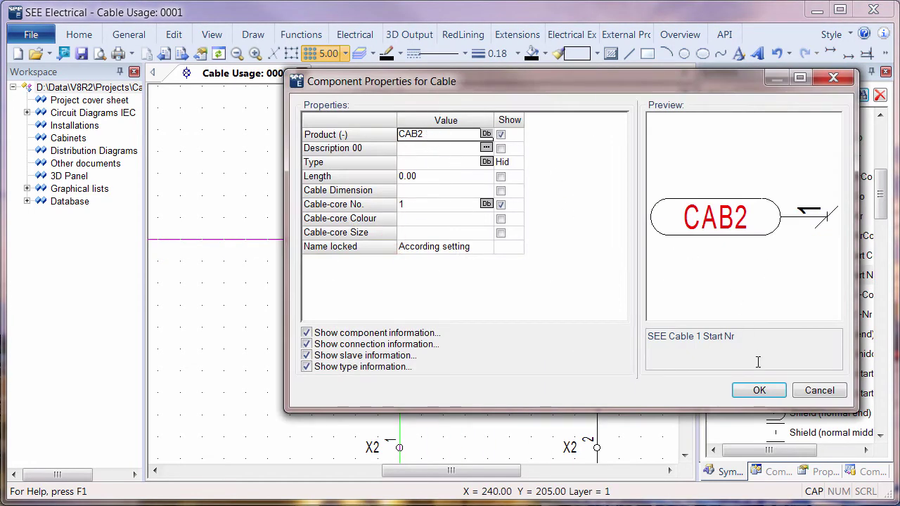
{"action": "left_click", "coordinate": [759, 390]}
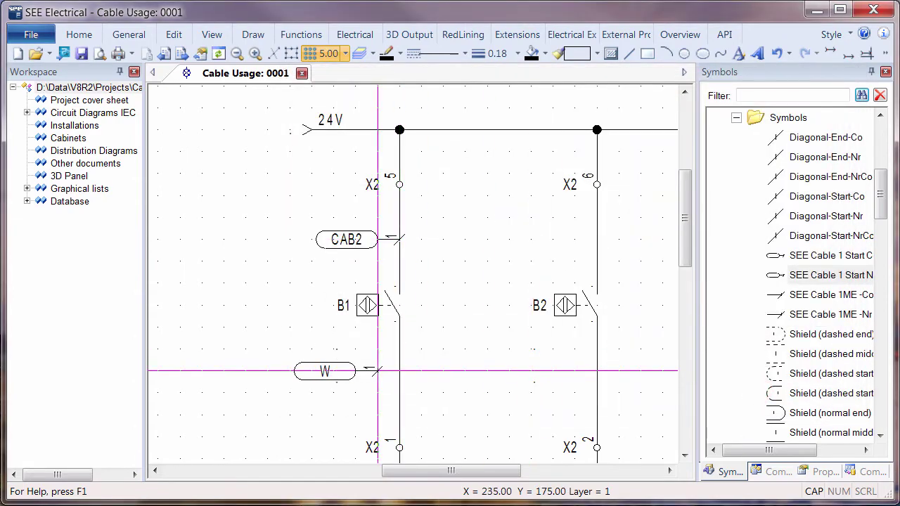
Add a second CAB2 cable symbol on the B1 wire below the sensor.
{"action": "left_click", "coordinate": [399, 388]}
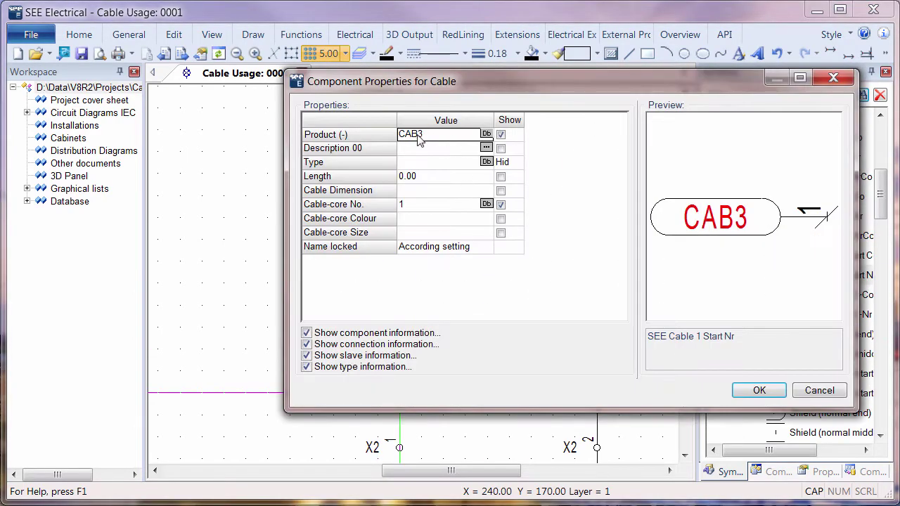
{"action": "double_click", "coordinate": [418, 140]}
{"action": "type", "text": "CAB2"}
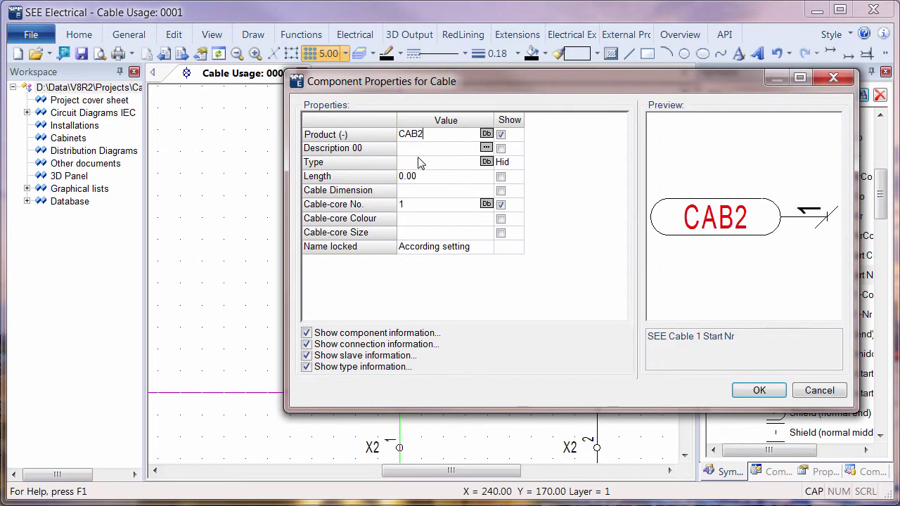
{"action": "left_click", "coordinate": [424, 191]}
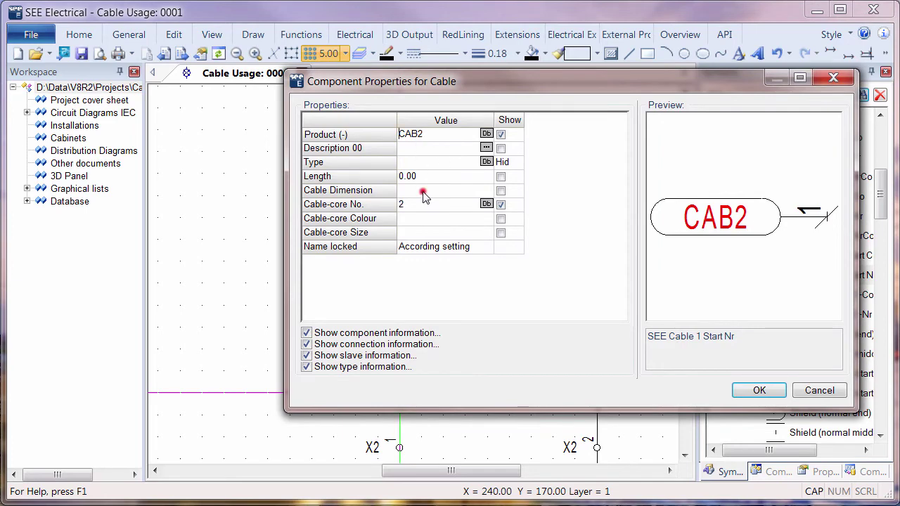
{"action": "left_click", "coordinate": [760, 390]}
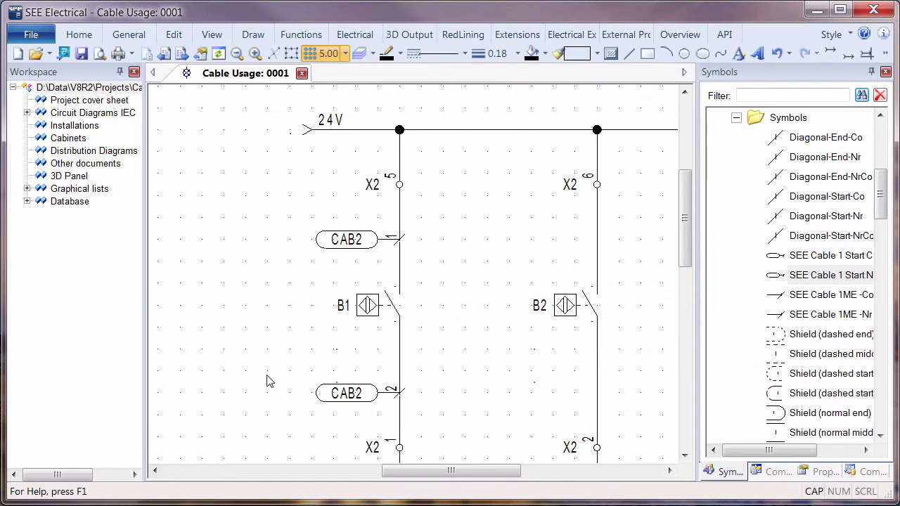
Copy both CAB2 cable symbols onto the B2 sensor wire, accepting the name CAB3 for each.
{"action": "left_click", "coordinate": [321, 389]}
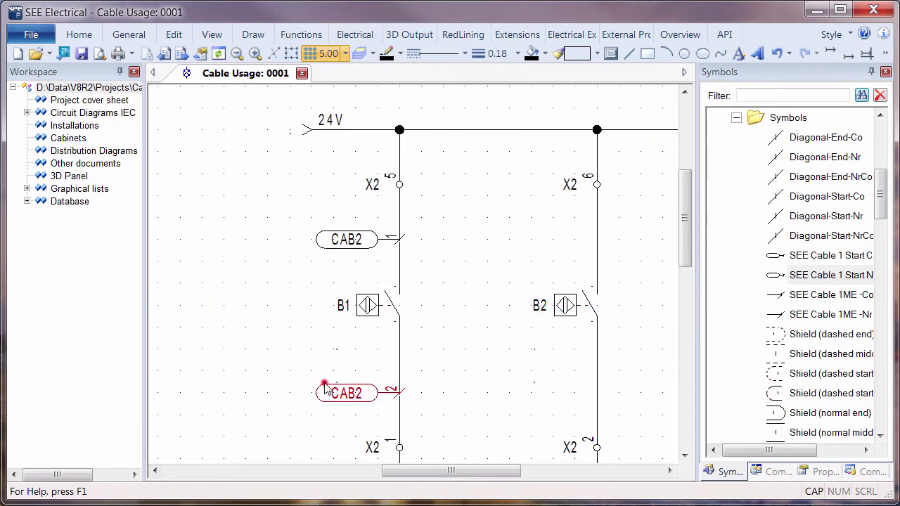
{"action": "left_click", "coordinate": [332, 246], "text": "ctrl"}
{"action": "left_click_drag", "start_coordinate": [371, 254], "coordinate": [576, 245], "text": "ctrl"}
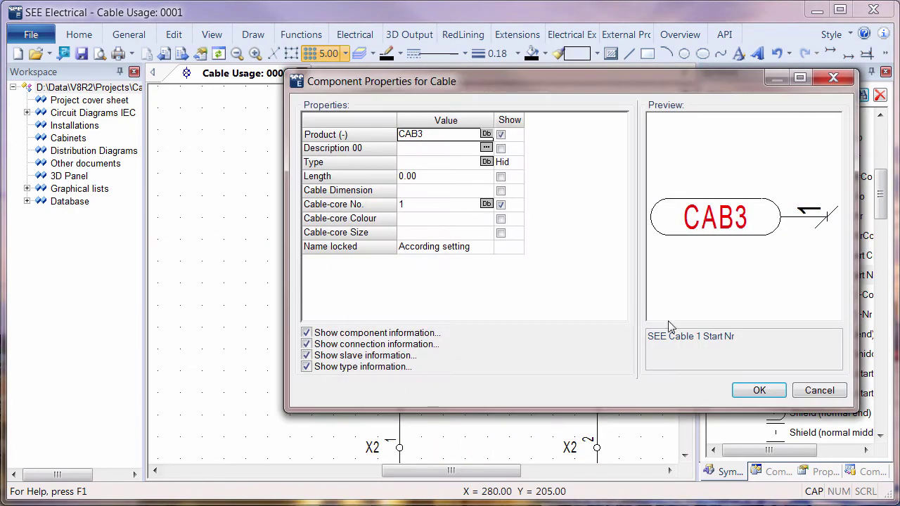
{"action": "left_click", "coordinate": [761, 390]}
{"action": "left_click", "coordinate": [643, 286]}
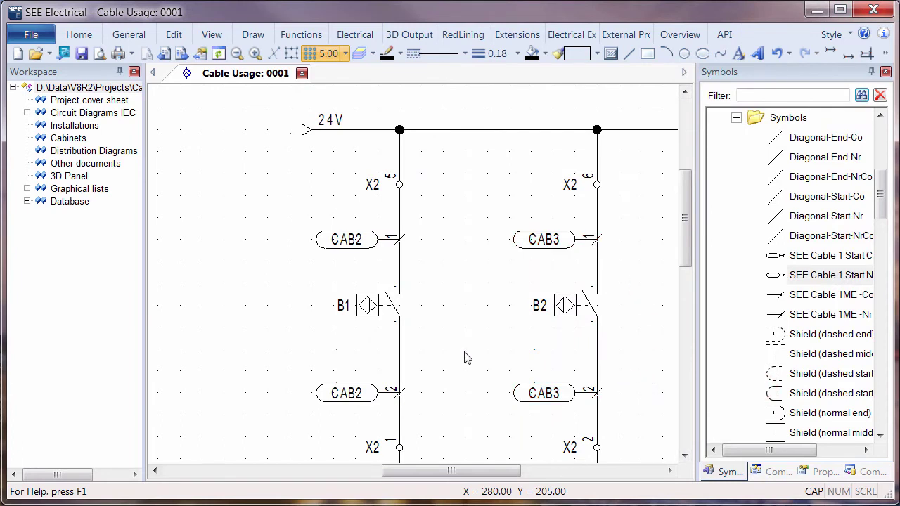
Start drawing a new cable across wires with the Electrical > Cable command.
{"action": "left_click", "coordinate": [355, 35]}
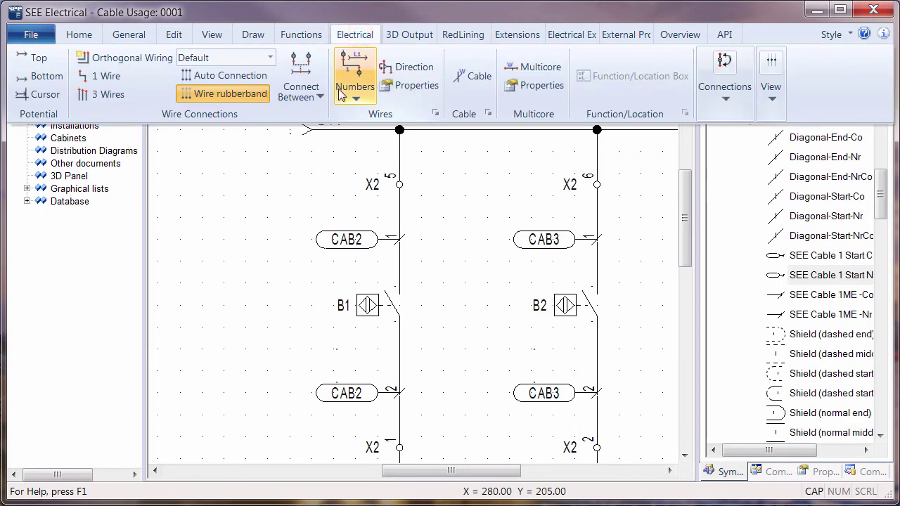
{"action": "left_click", "coordinate": [474, 79]}
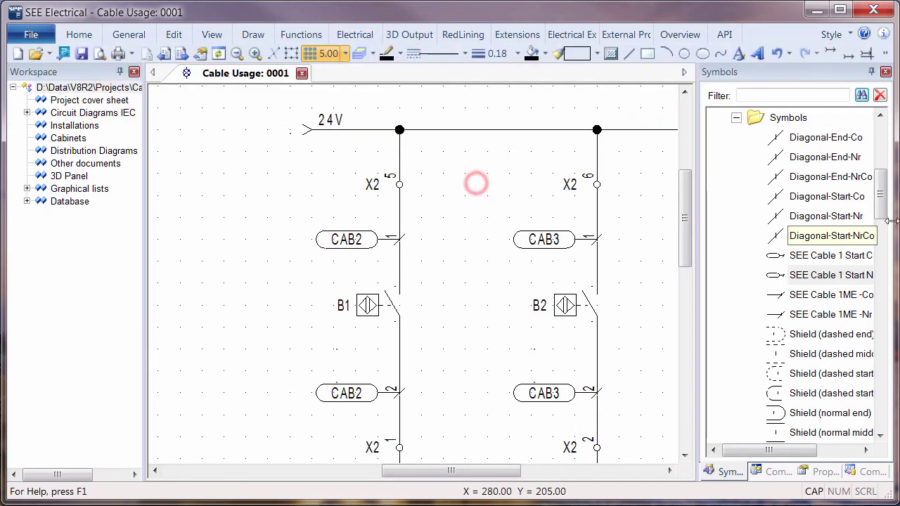
{"action": "left_click_drag", "start_coordinate": [877, 211], "coordinate": [877, 197]}
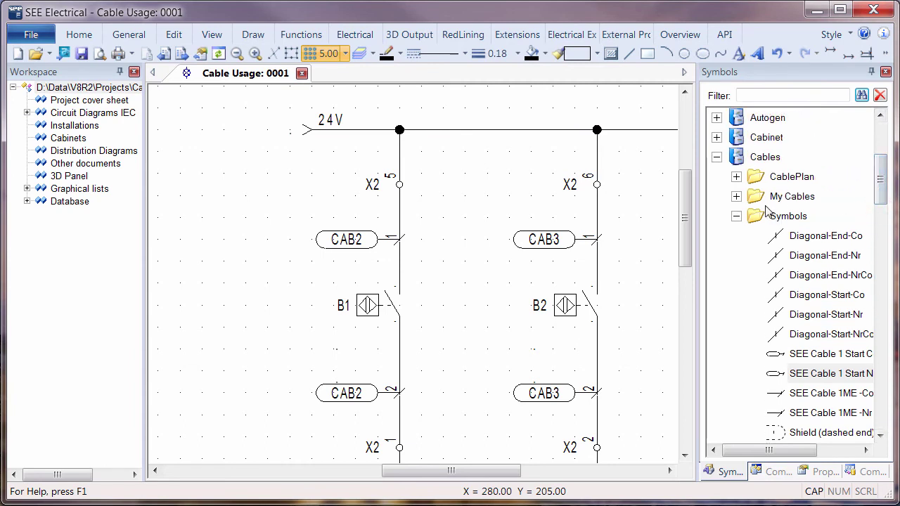